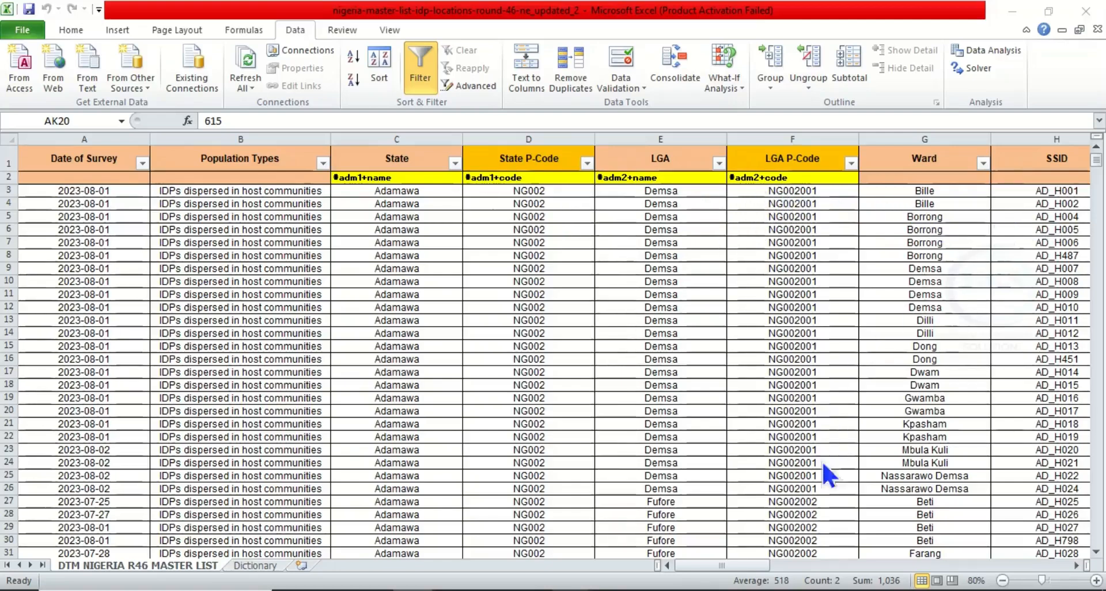
# Examine the columns of the DTM NIGERIA R46 MASTER LIST sheet, from the survey details through to the Total Male and Total Female columns.
pyautogui.moveTo(758, 566); pyautogui.dragTo(823, 570)
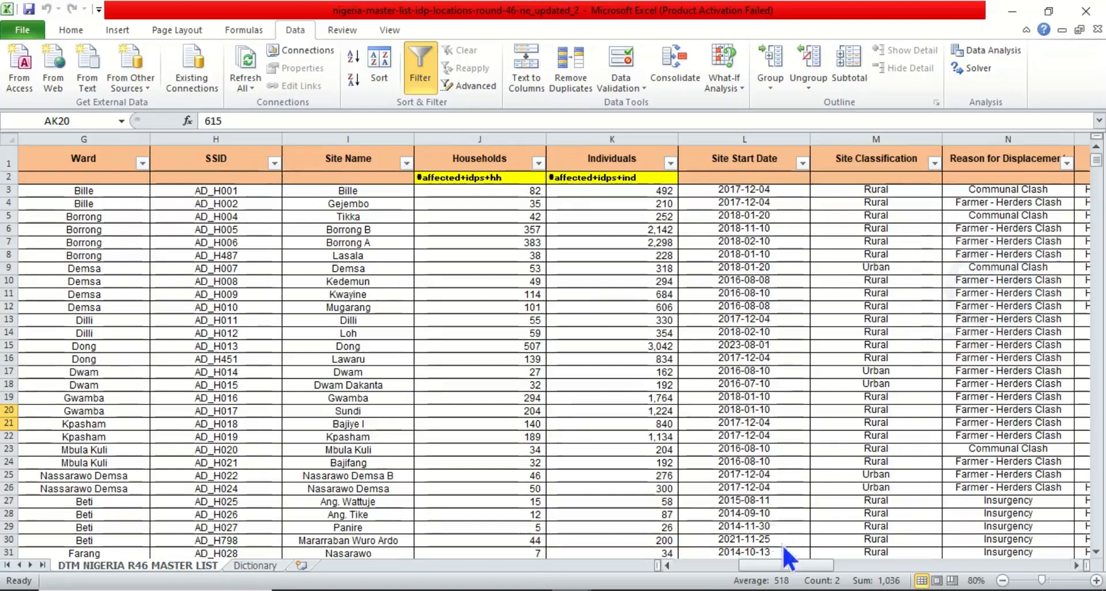
pyautogui.moveTo(802, 567); pyautogui.dragTo(841, 568)
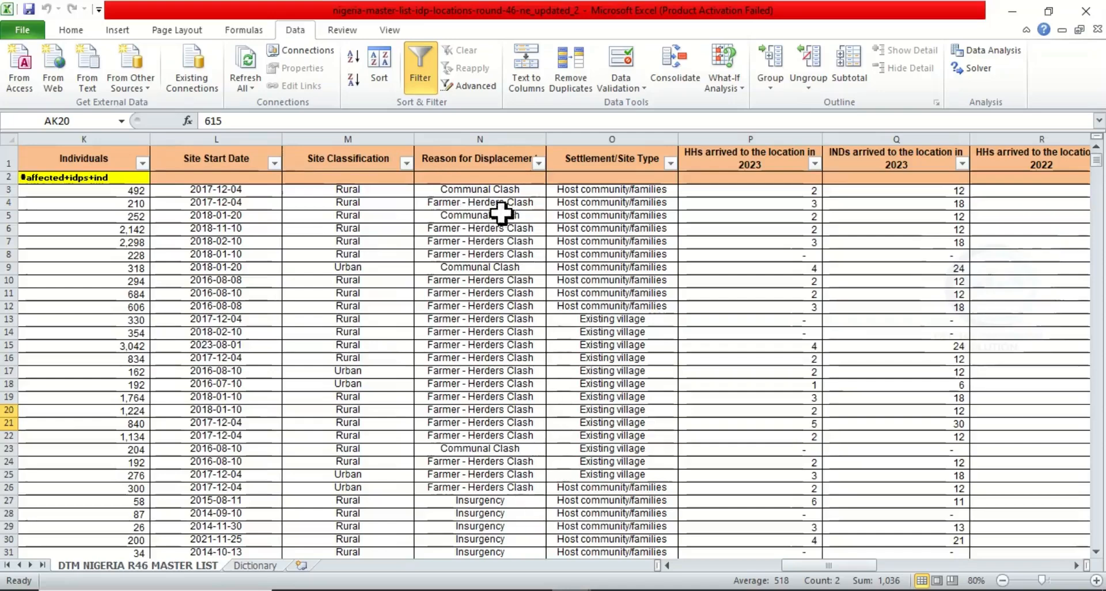
pyautogui.scroll(-1, 494, 458)
pyautogui.scroll(-2, 494, 458)
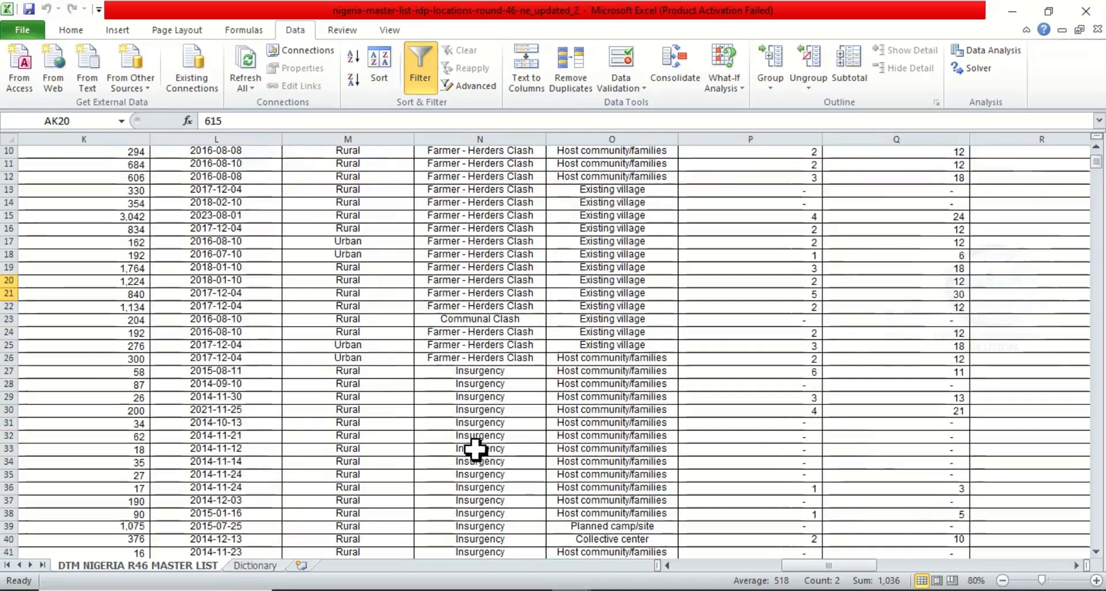
pyautogui.scroll(3, 490, 400)
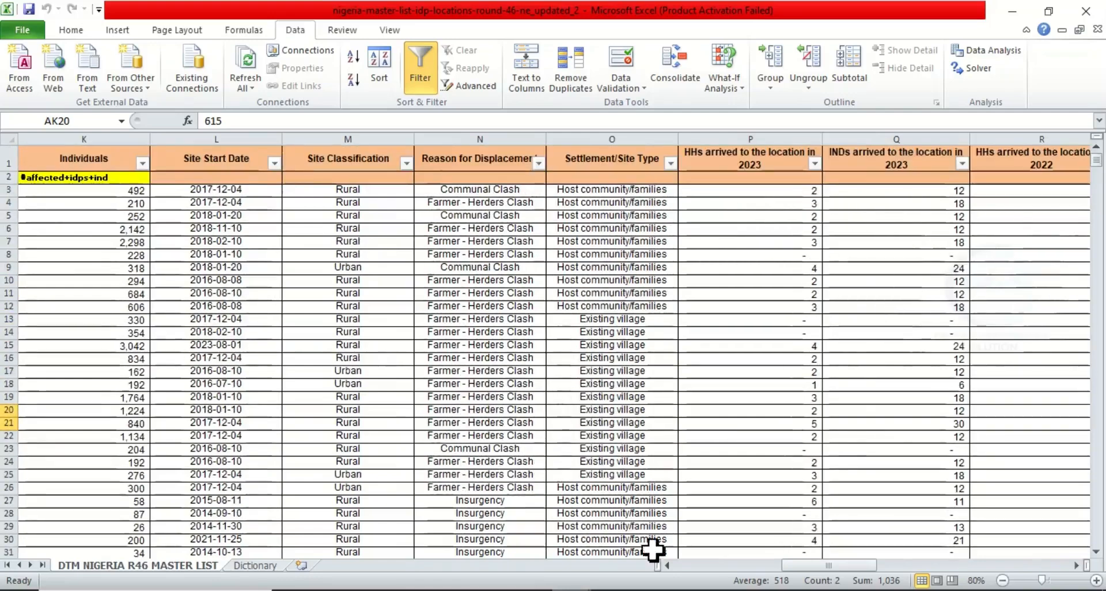
pyautogui.moveTo(798, 566); pyautogui.dragTo(870, 551)
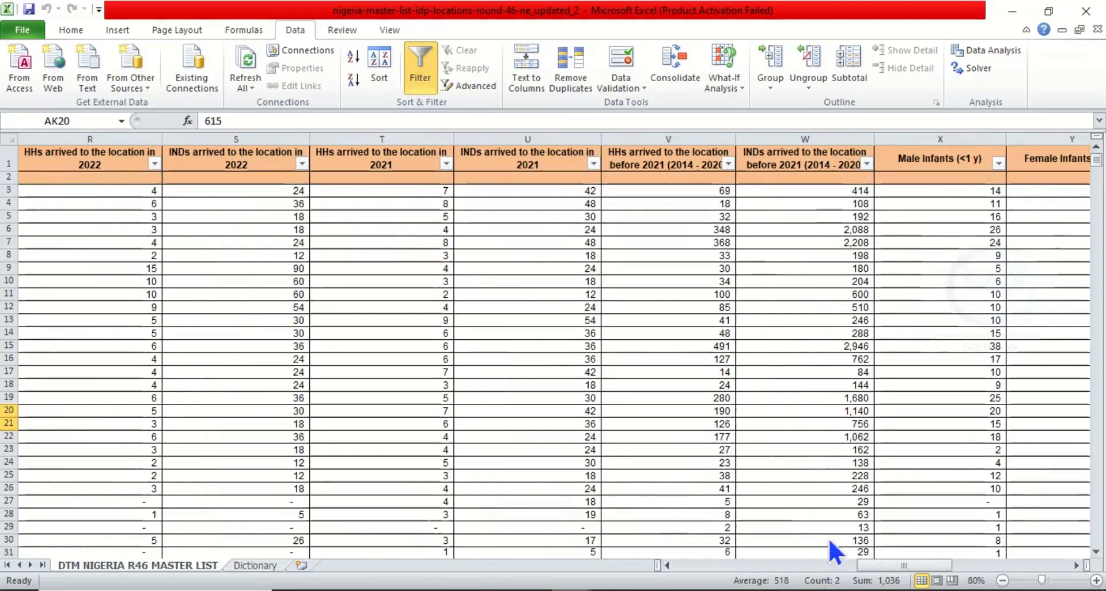
pyautogui.moveTo(901, 566); pyautogui.dragTo(1014, 571)
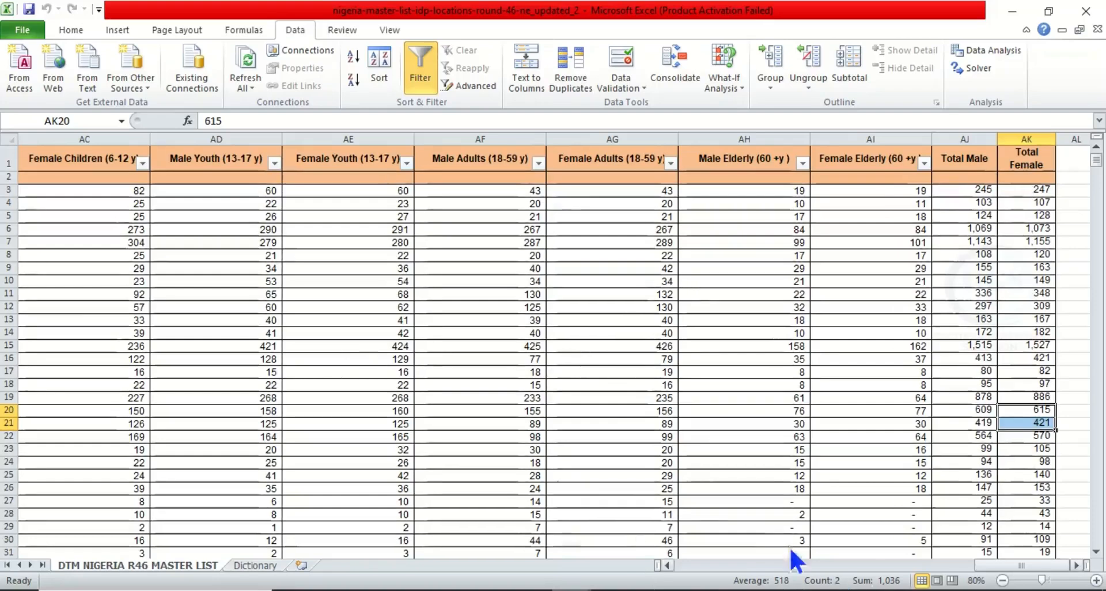
# Review the dataset description and variable definitions on the Dictionary sheet.
pyautogui.click(249, 570)
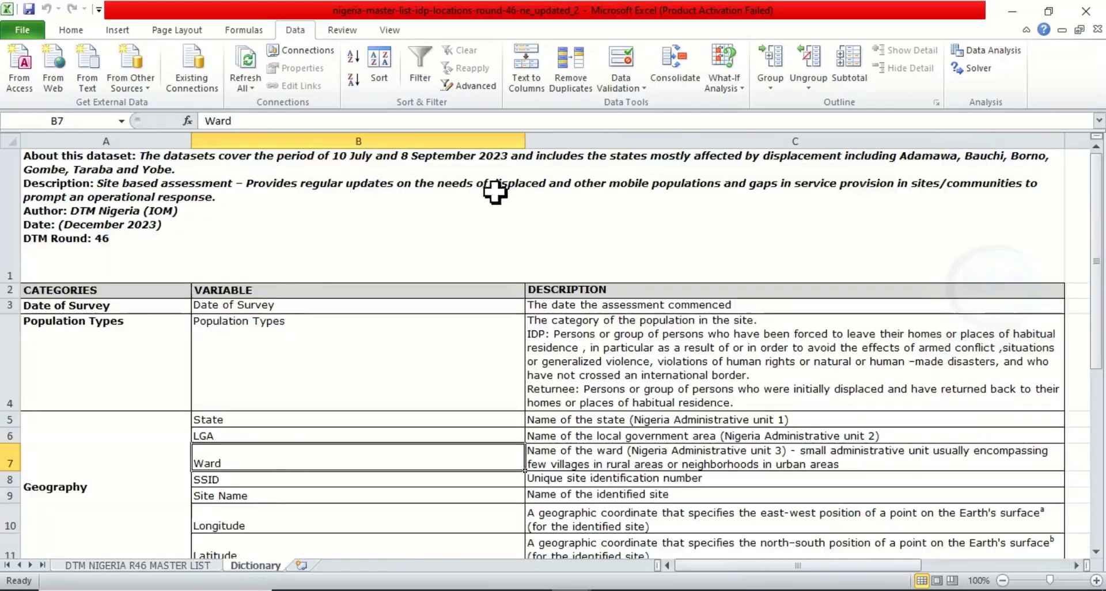
pyautogui.scroll(-1, 320, 348)
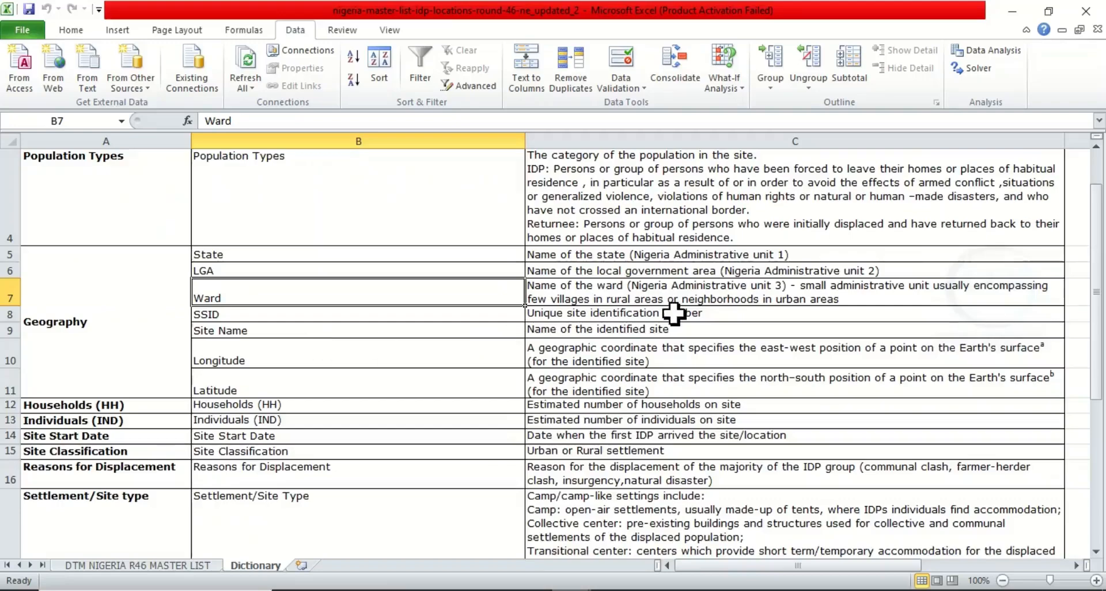
pyautogui.scroll(1, 297, 376)
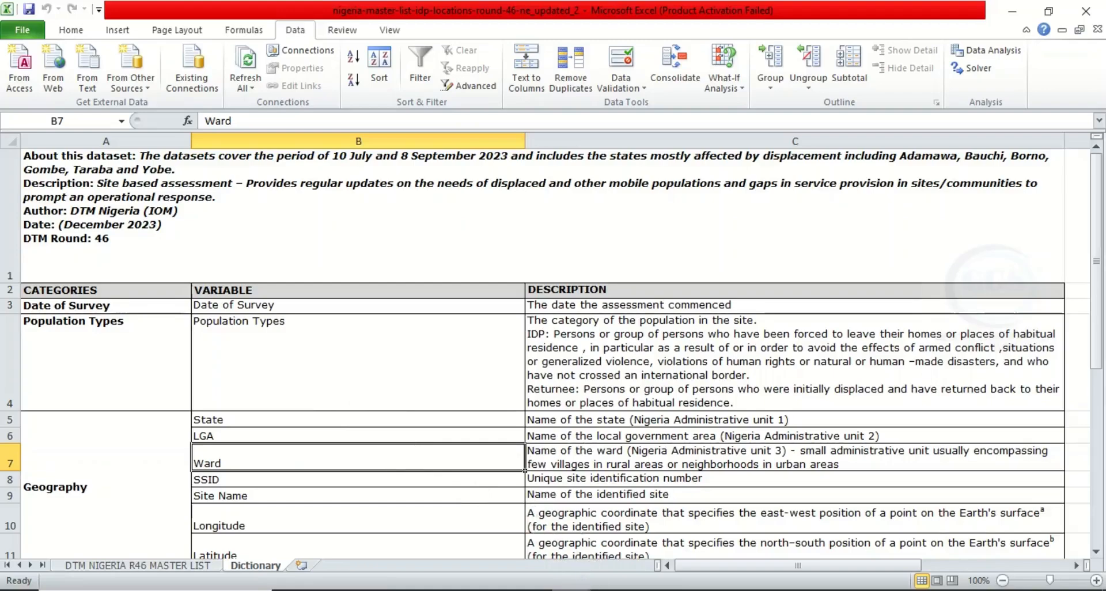
# Minimize the Nigeria master list workbook and bring up the IDP data sheet workbook to view its per-LGA displacement figures.
pyautogui.click(652, 537)
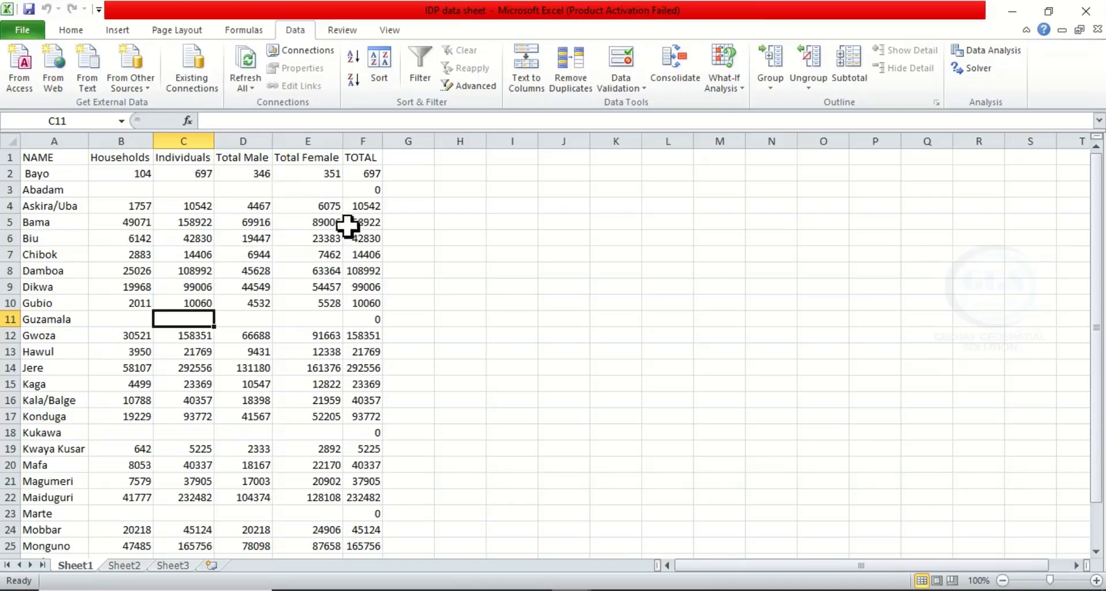
pyautogui.moveTo(531, 590)
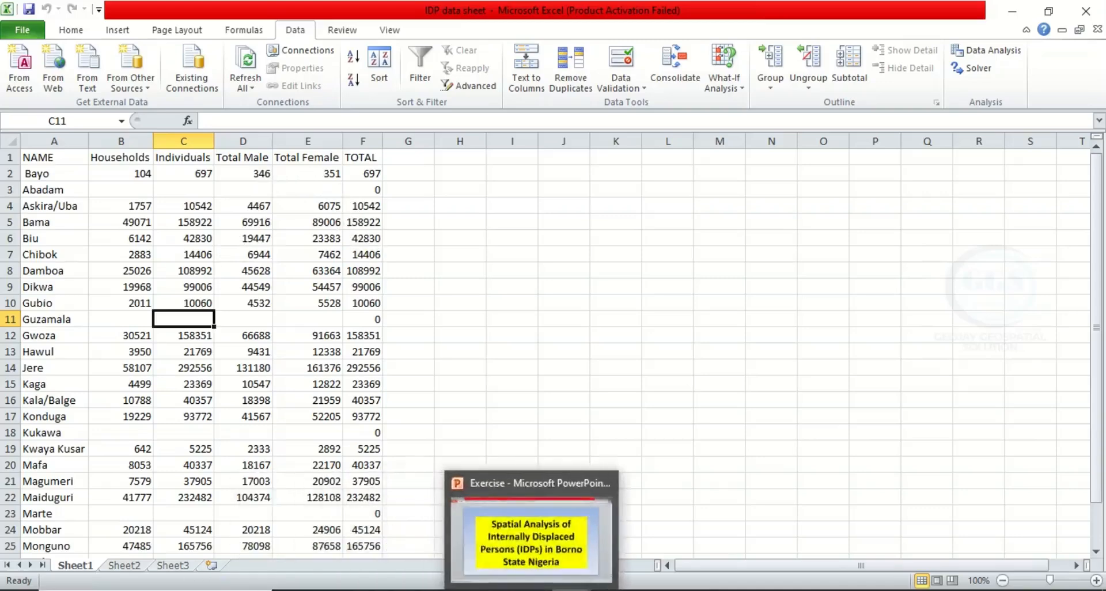
pyautogui.click(806, 484)
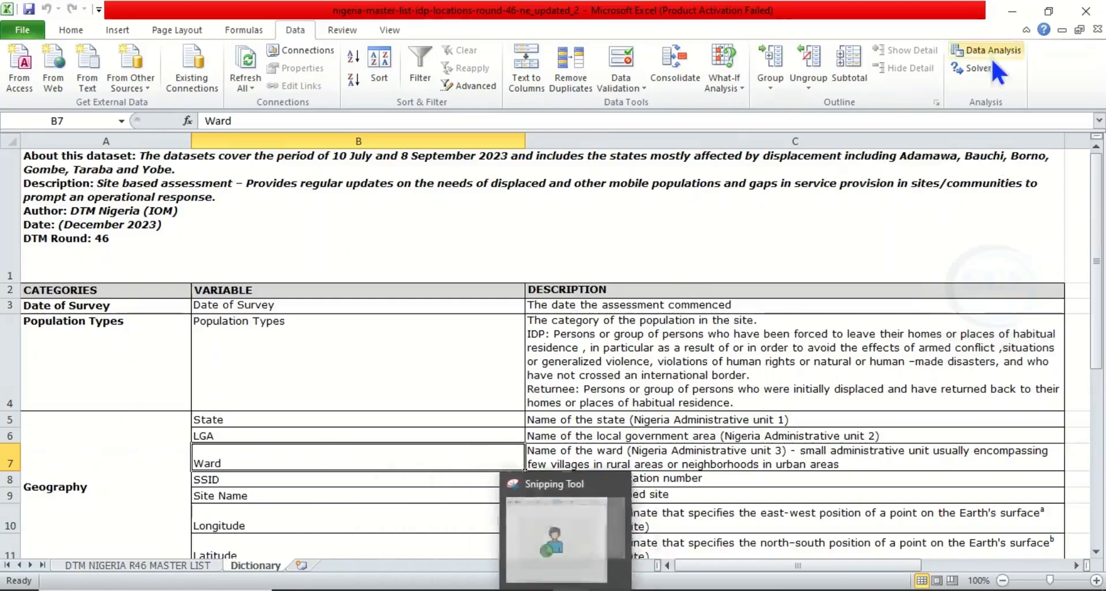
pyautogui.click(1013, 11)
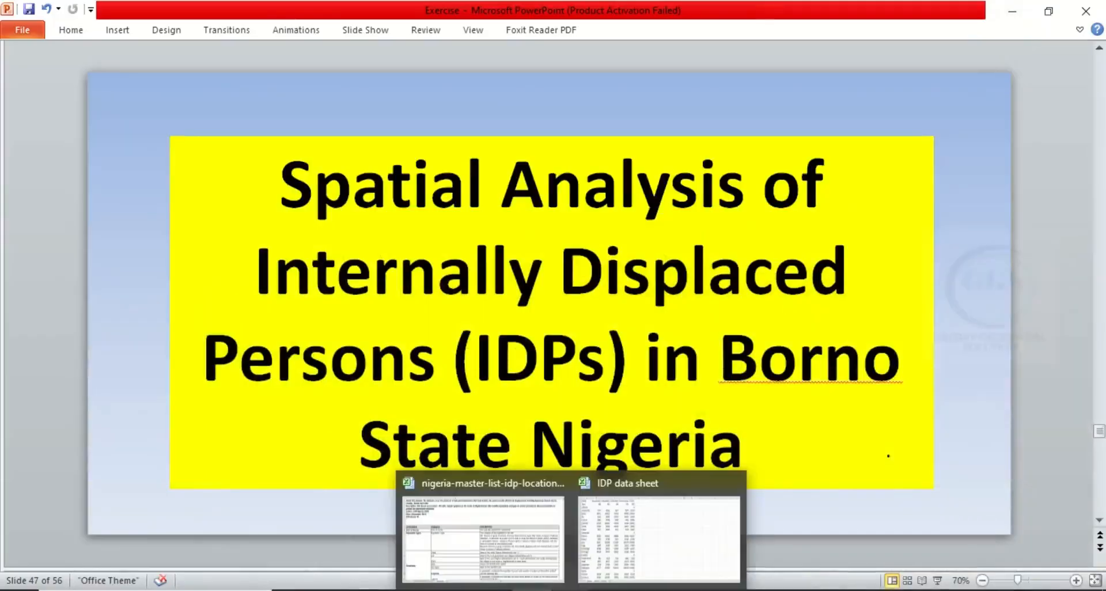
pyautogui.click(617, 562)
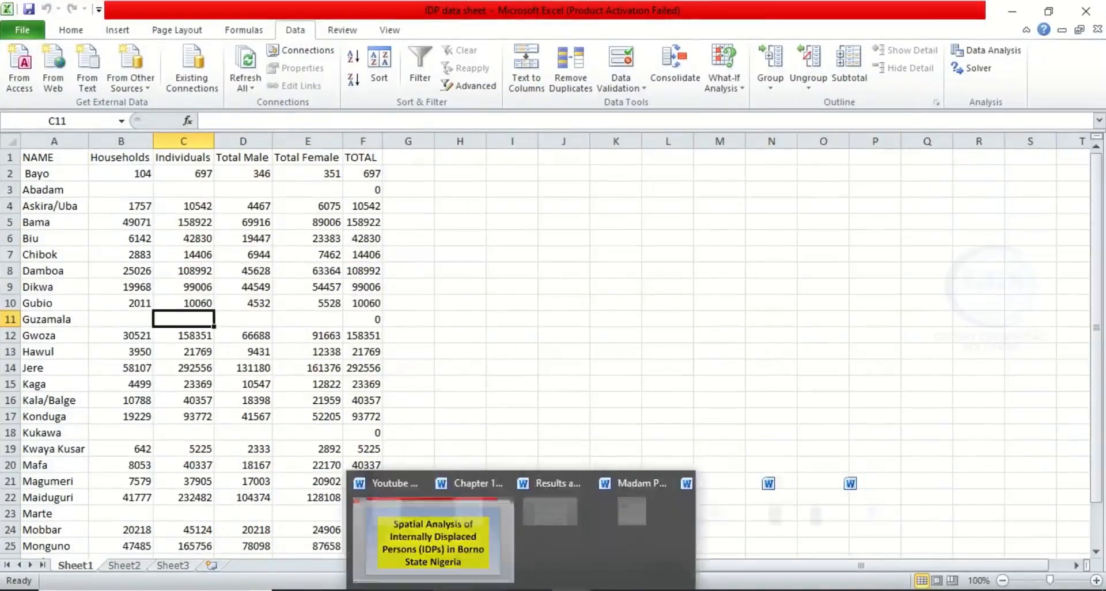
# Switch to ArcMap and add the Borno_LGAs.shp shapefile from the EXERCISE folder to the map.
pyautogui.click(455, 590)
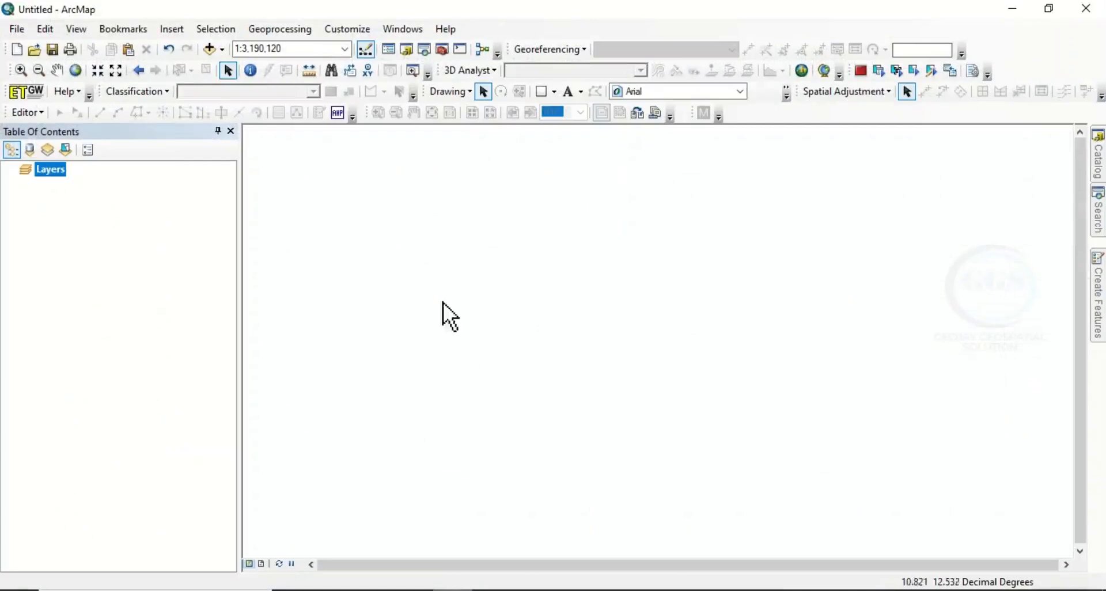
pyautogui.click(210, 49)
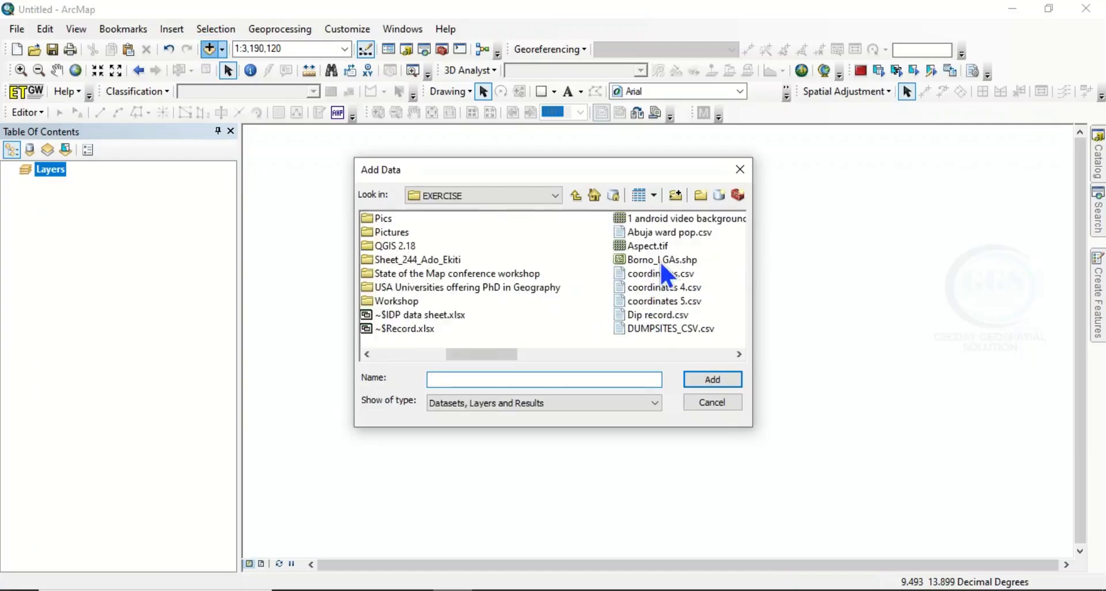
pyautogui.click(660, 261)
pyautogui.click(713, 380)
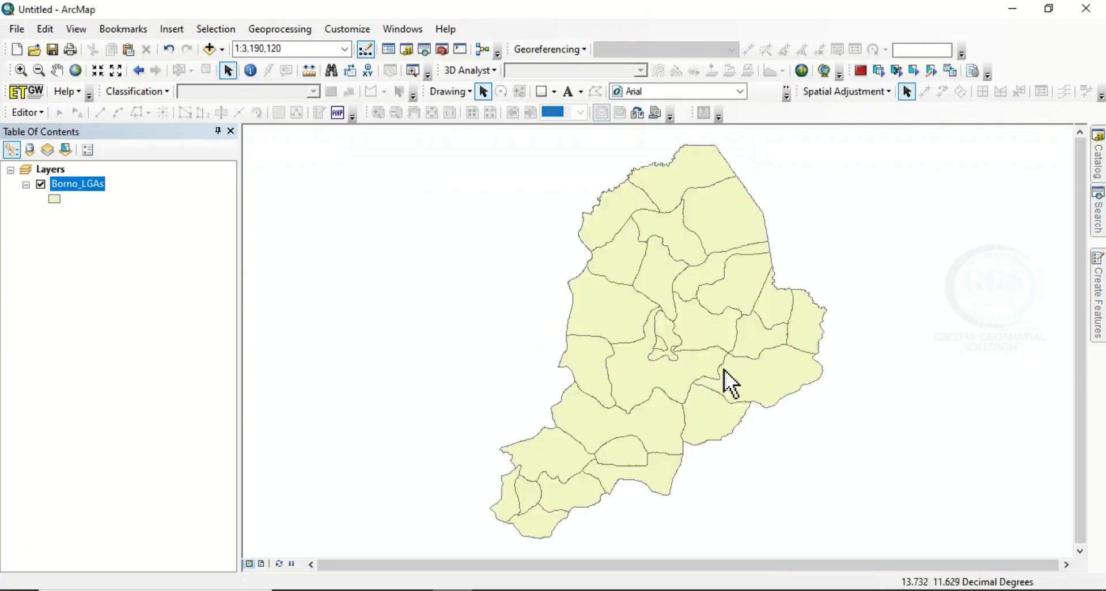
# Check the NAME field in the Borno_LGAs layer's attribute table, leaving the table closed.
pyautogui.rightClick(80, 185)
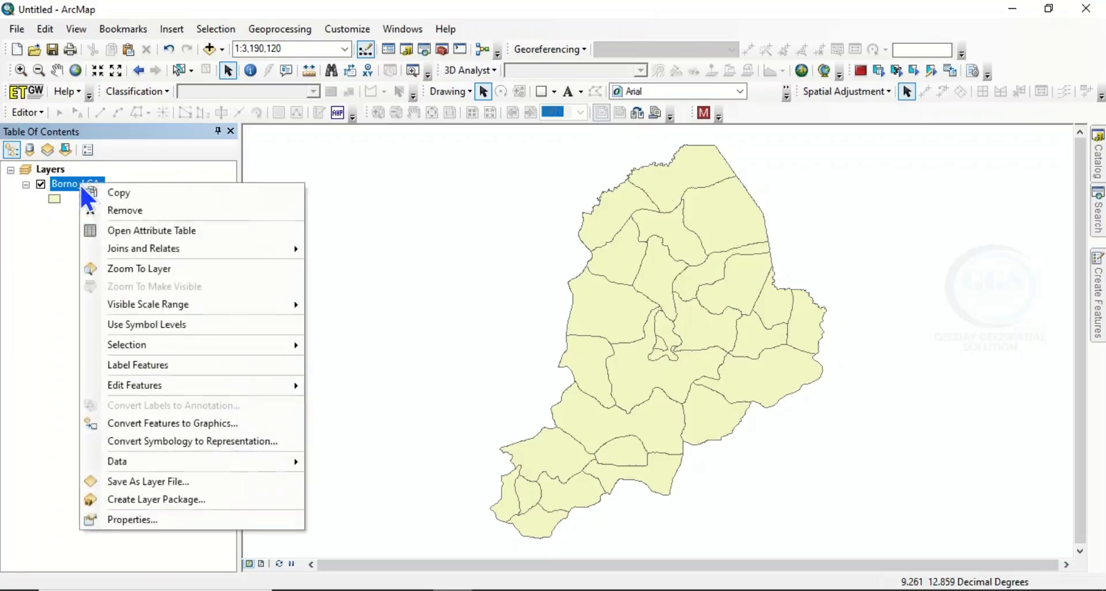
pyautogui.click(150, 233)
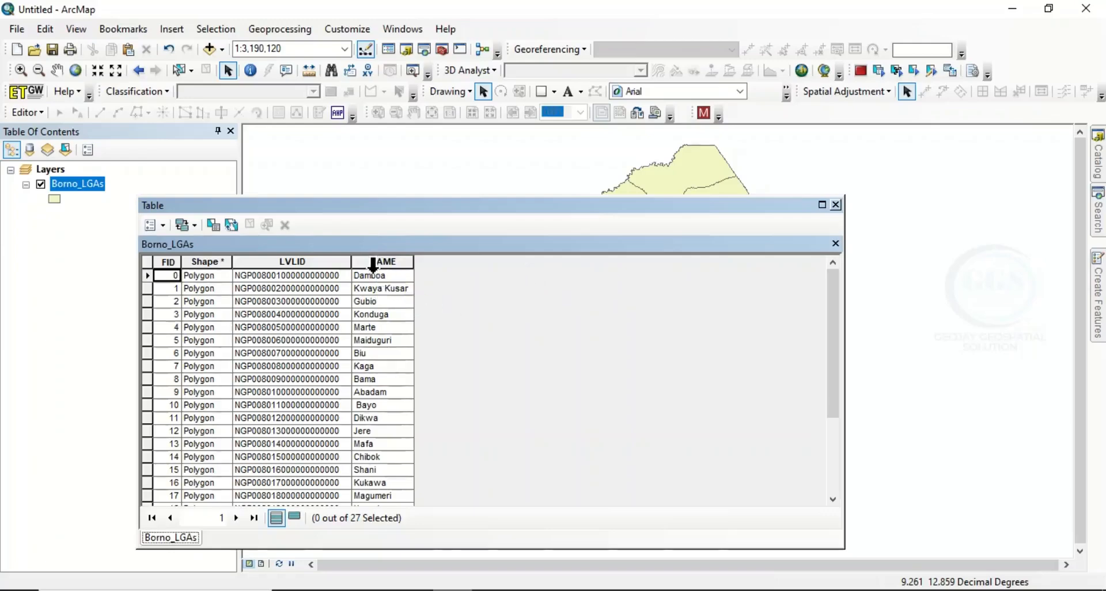
pyautogui.click(836, 205)
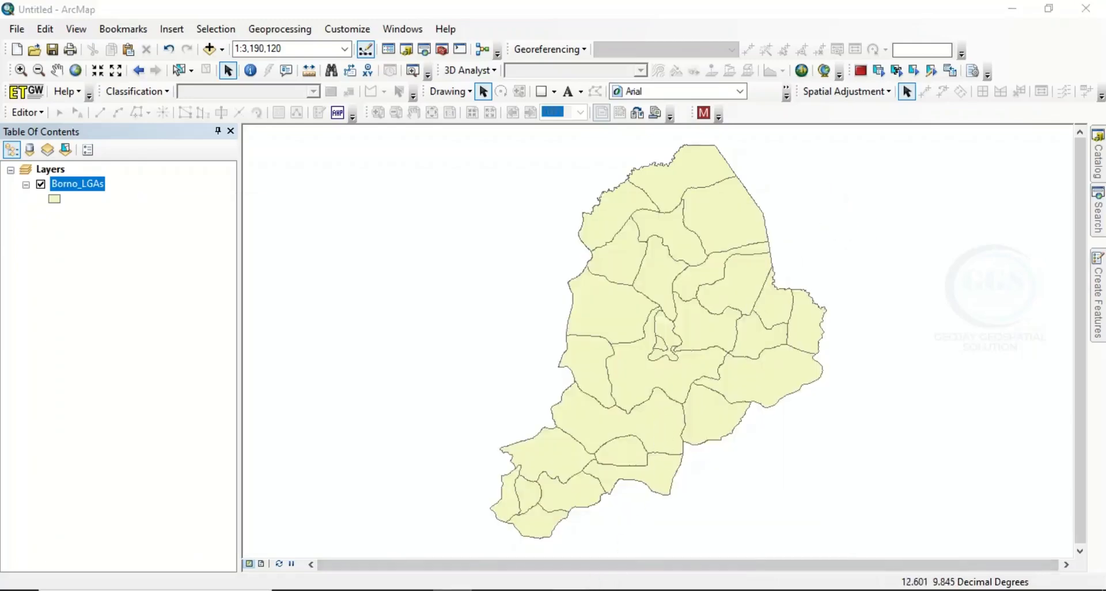
# Switch to the IDP data sheet workbook in Excel and save the active sheet as "IDP data sheet 1" in CSV (Comma delimited) format.
pyautogui.click(622, 576)
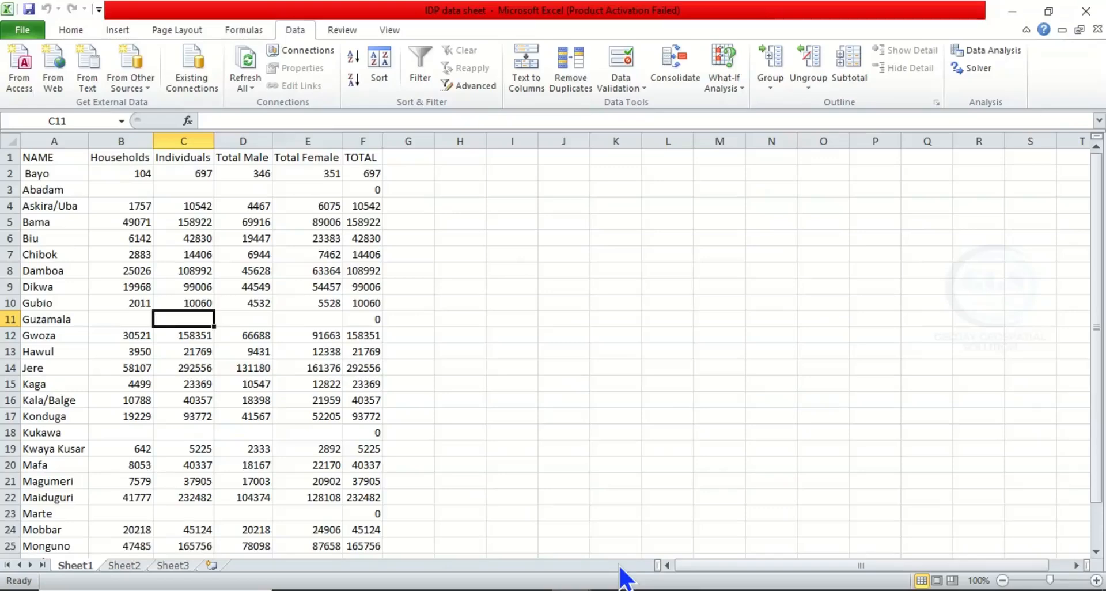
pyautogui.click(32, 32)
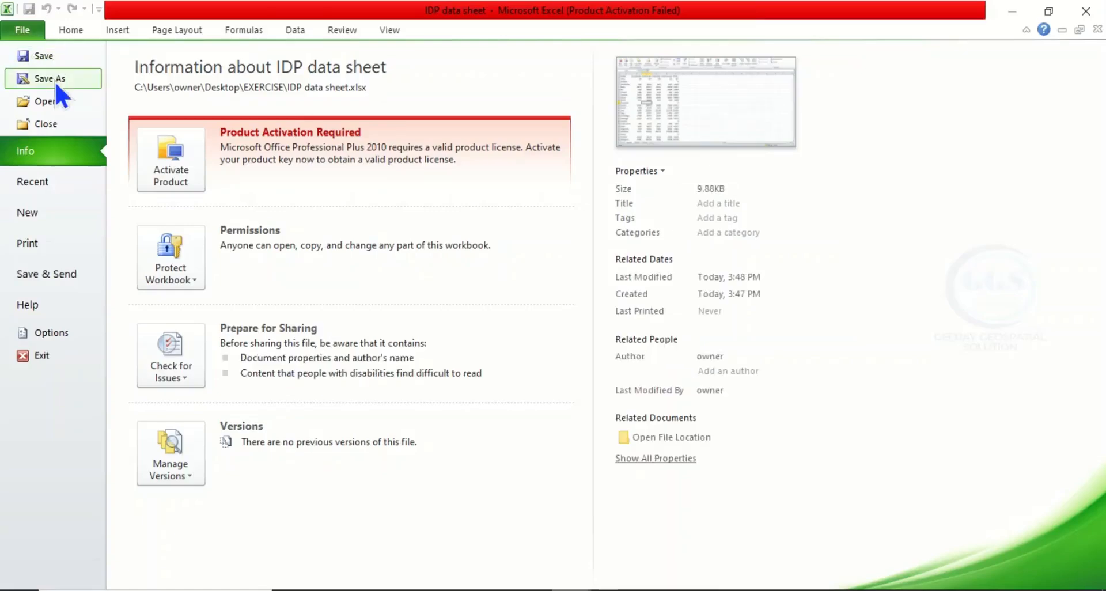
pyautogui.click(54, 81)
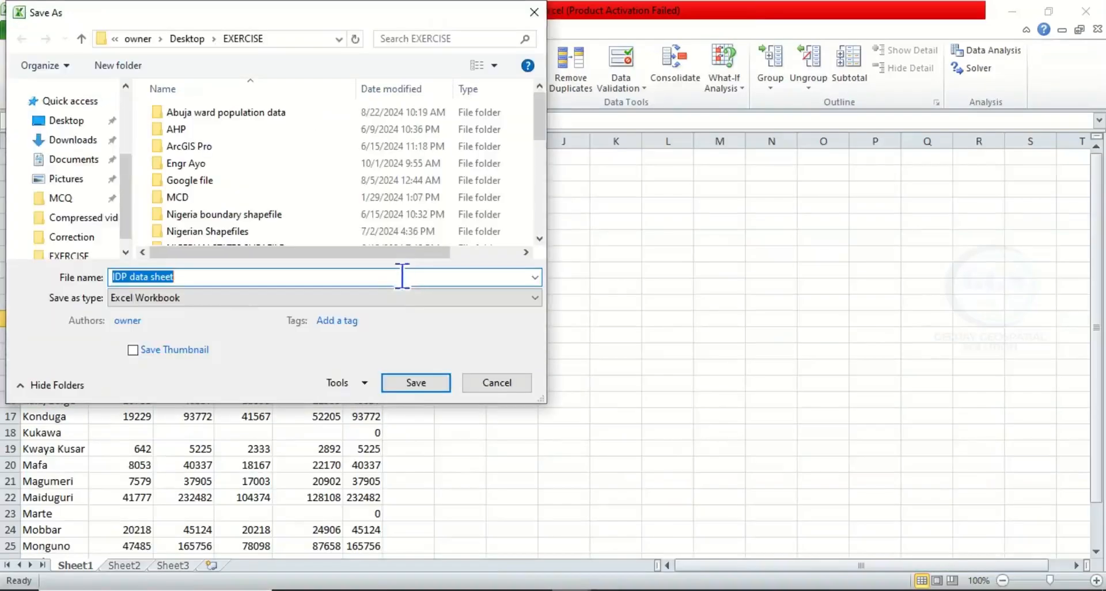
pyautogui.click(177, 278)
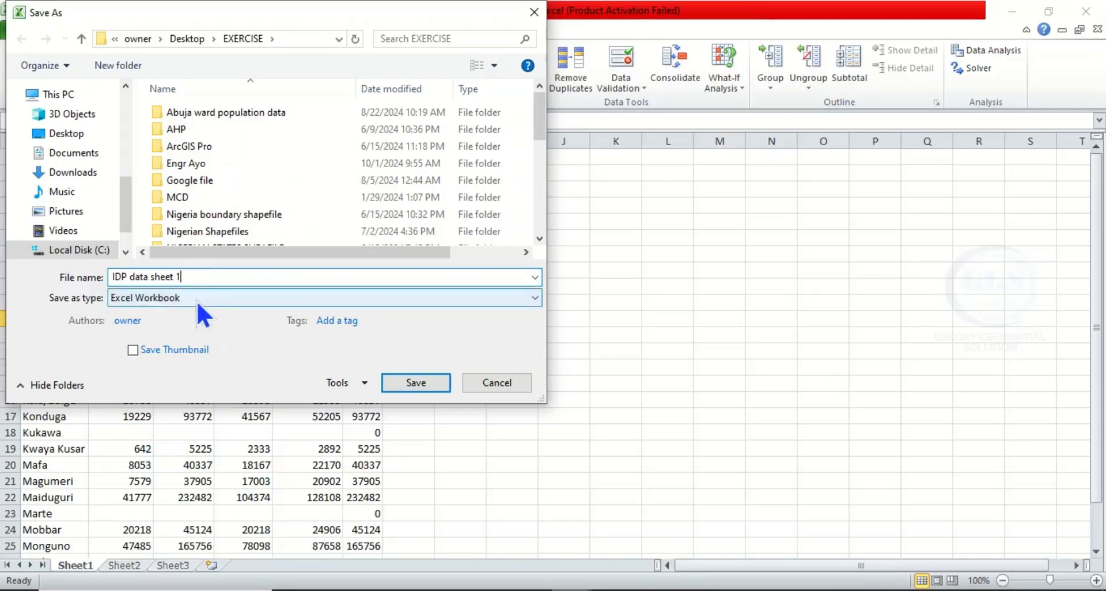
pyautogui.click(203, 308)
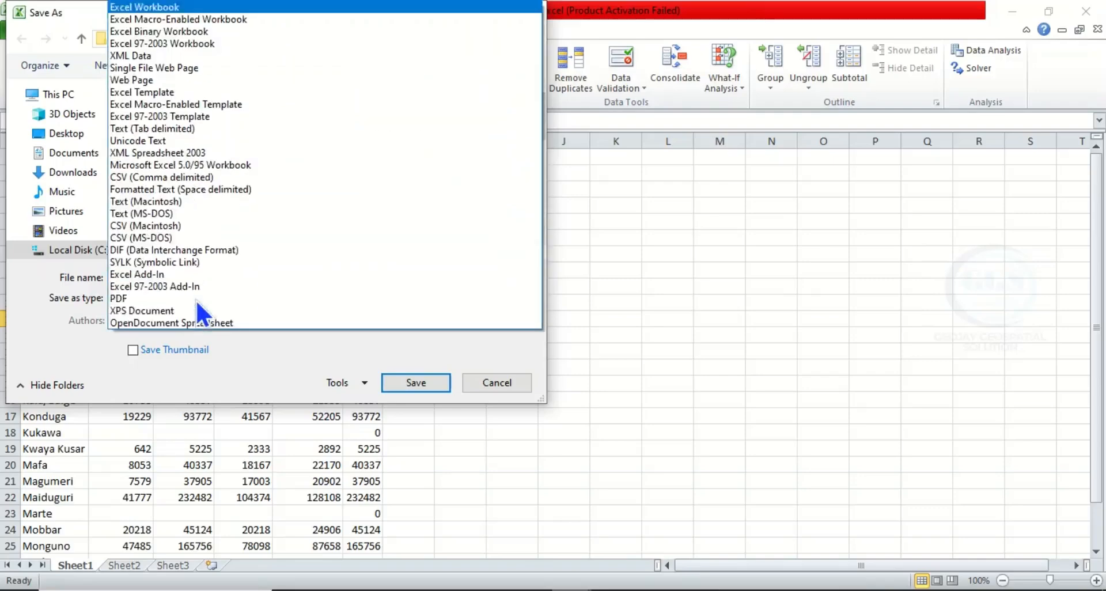
pyautogui.click(169, 178)
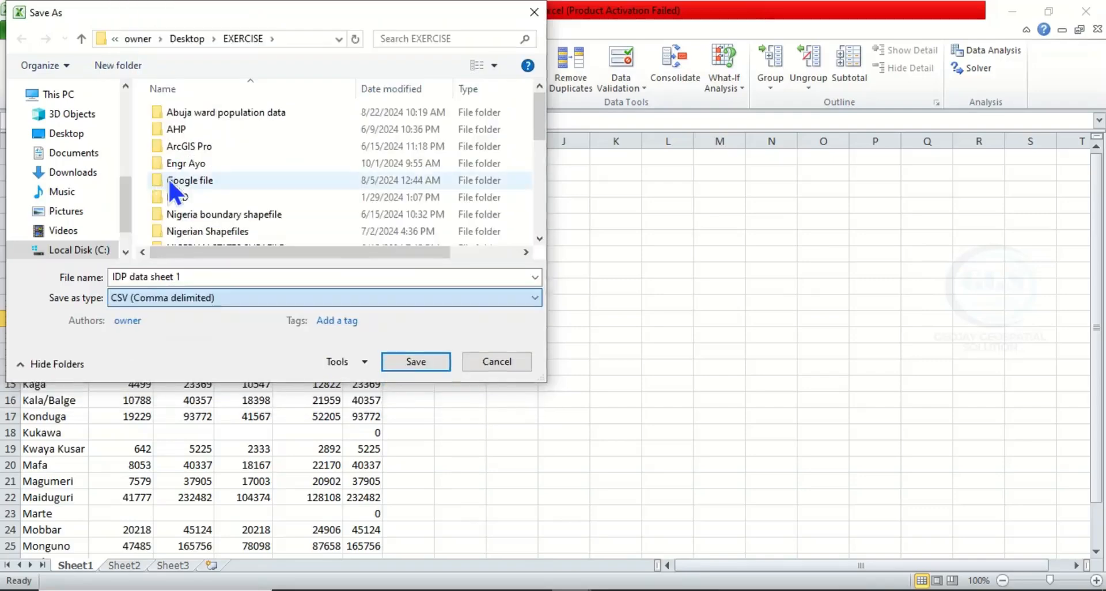
pyautogui.click(413, 364)
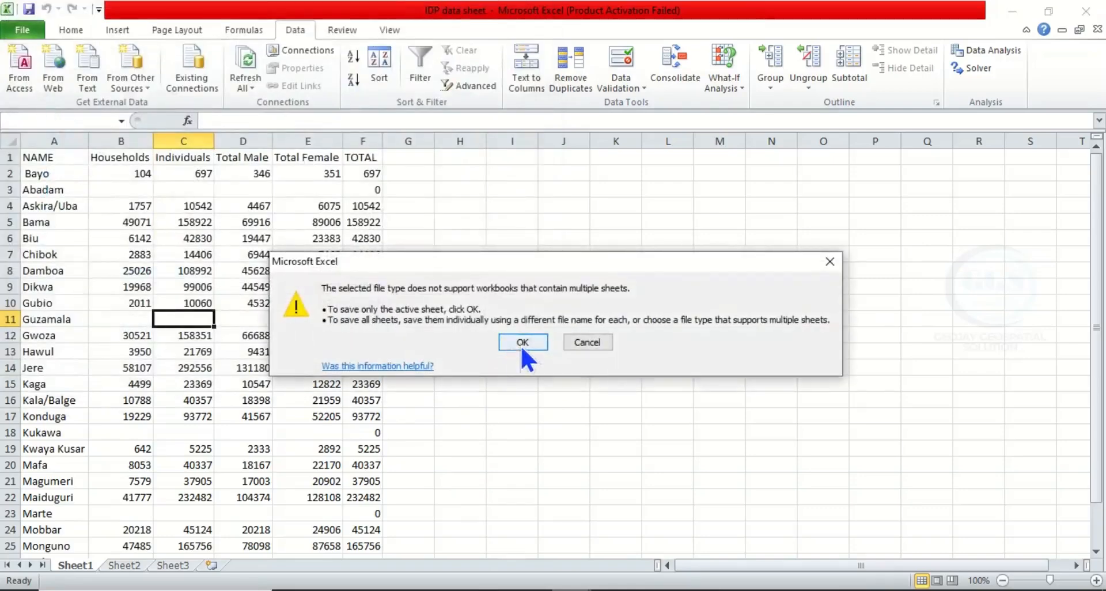
pyautogui.click(522, 342)
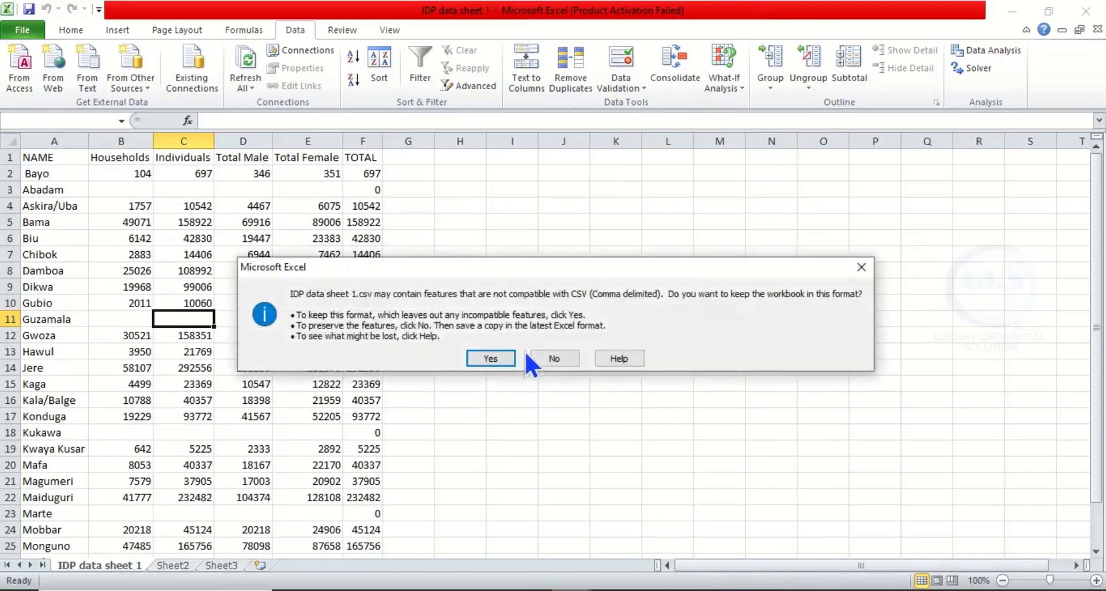
pyautogui.click(503, 359)
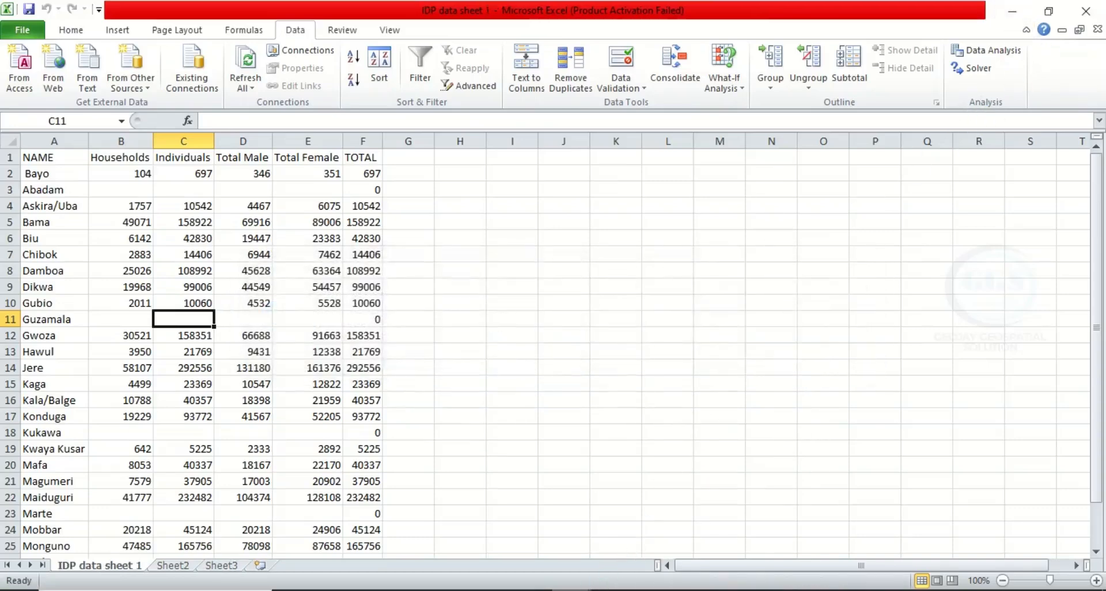
# Switch back to ArcMap and add the IDP data sheet 1.csv table from the EXERCISE folder to the map document.
pyautogui.click(527, 590)
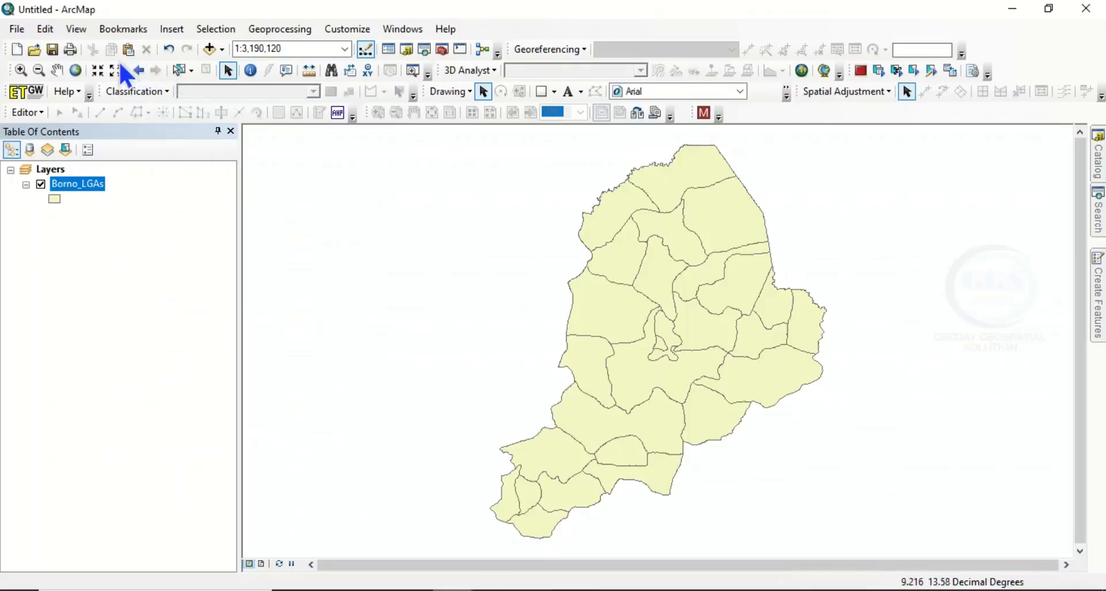
pyautogui.click(209, 50)
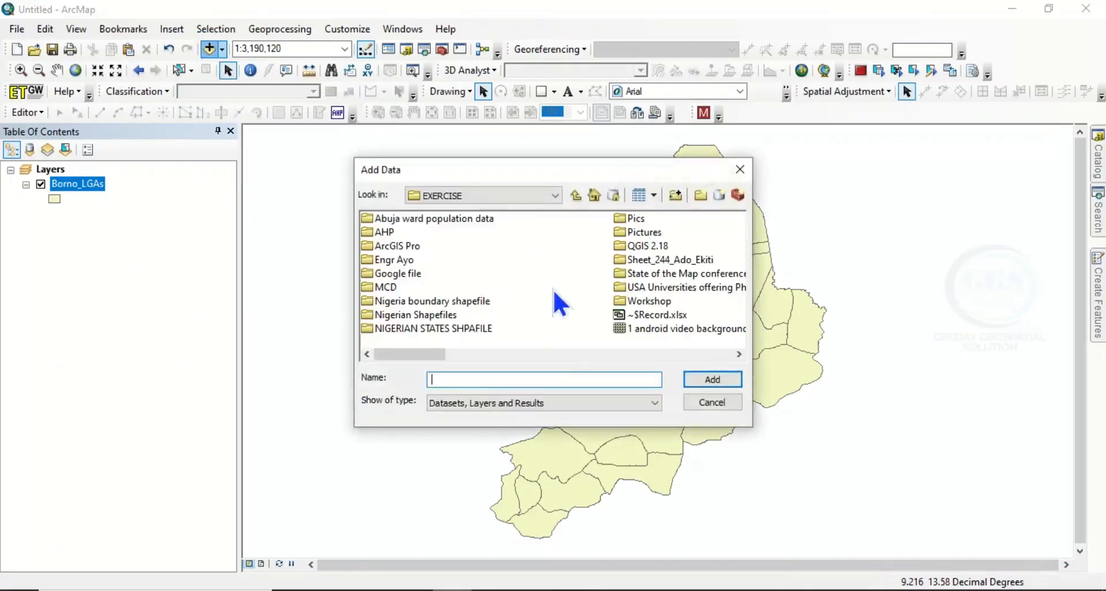
pyautogui.hscroll(1, 555, 291)
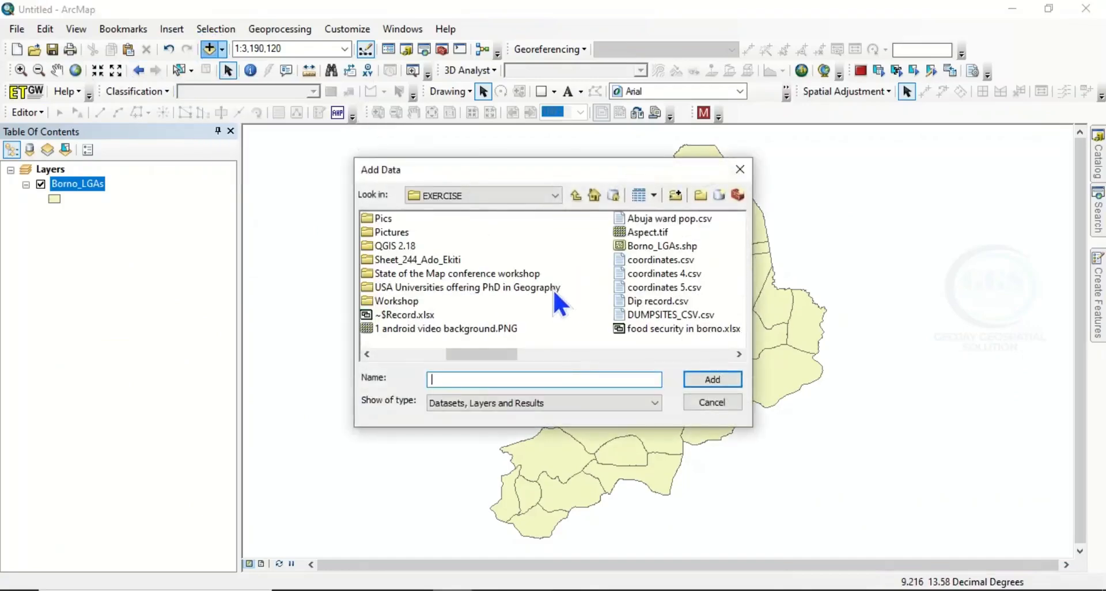
pyautogui.hscroll(1, 671, 282)
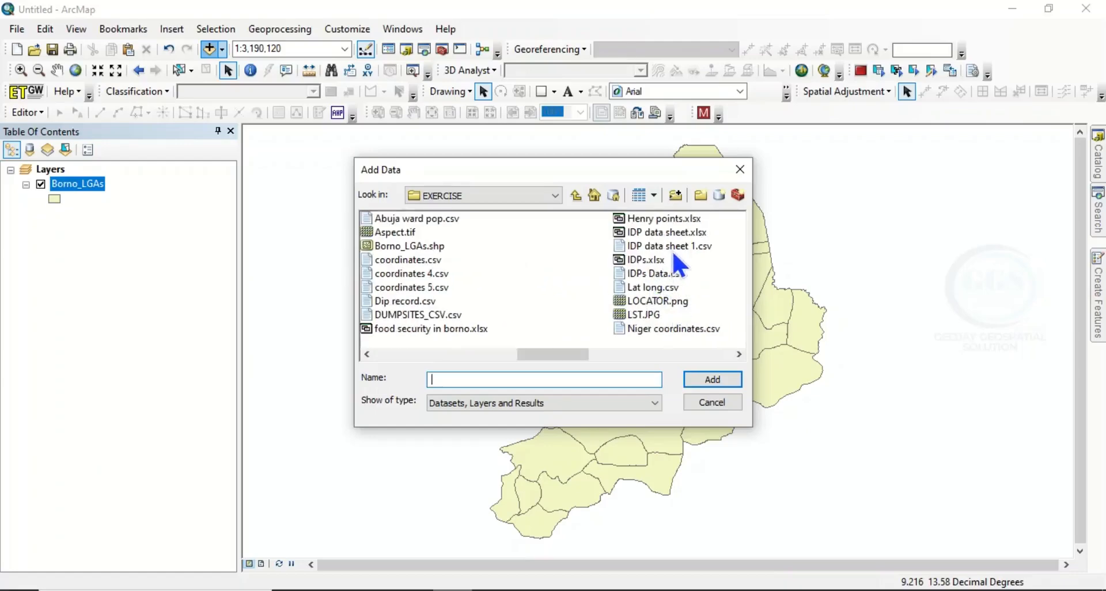
pyautogui.click(670, 247)
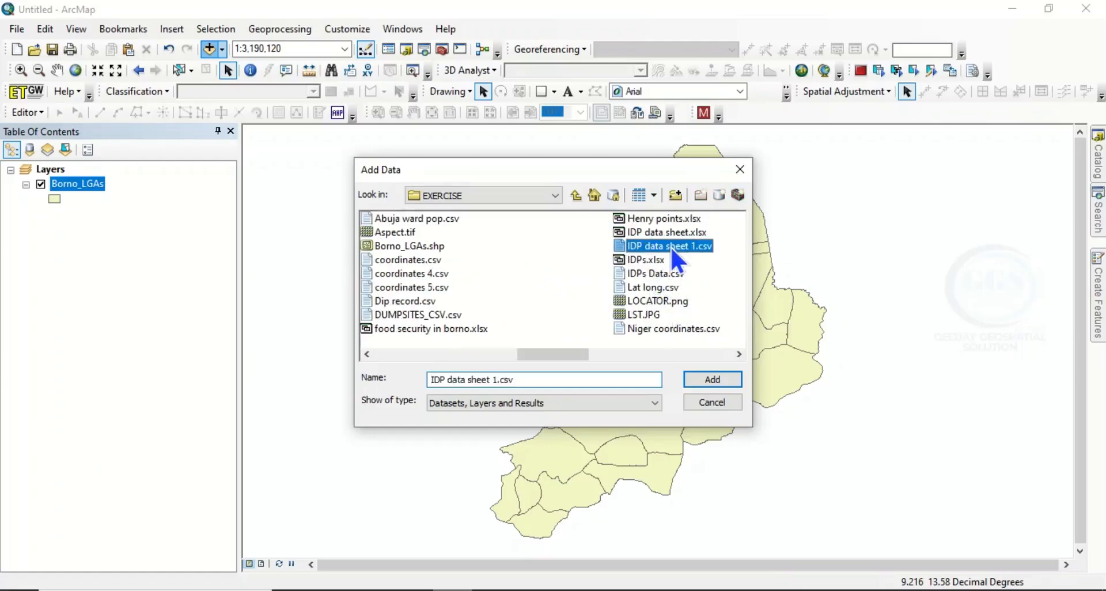
pyautogui.click(704, 379)
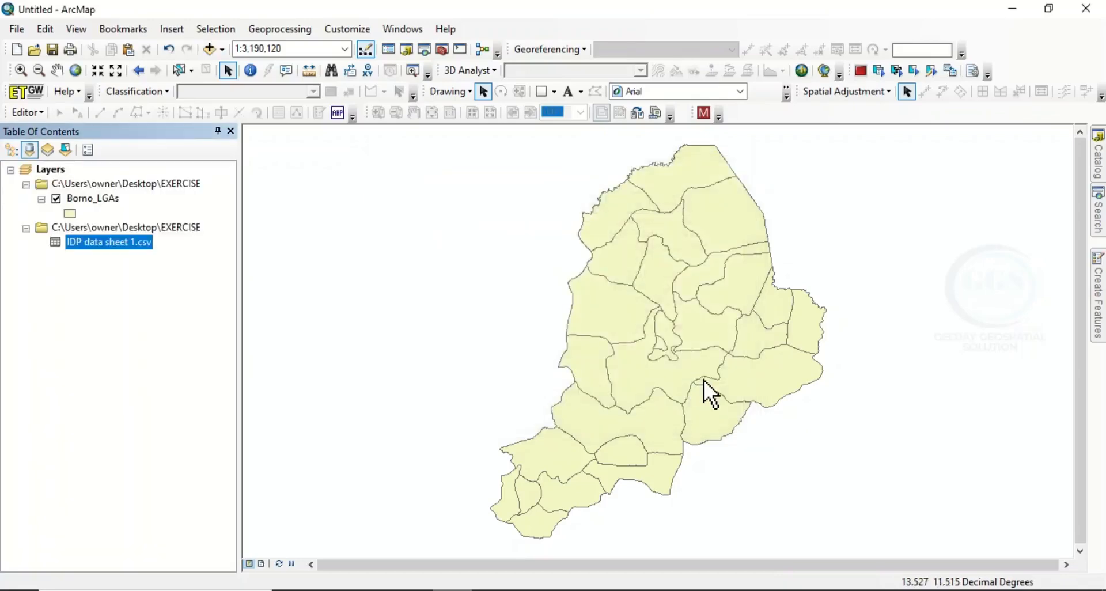
# Review the records of the IDP data sheet 1.csv table, leaving the table closed.
pyautogui.rightClick(104, 244)
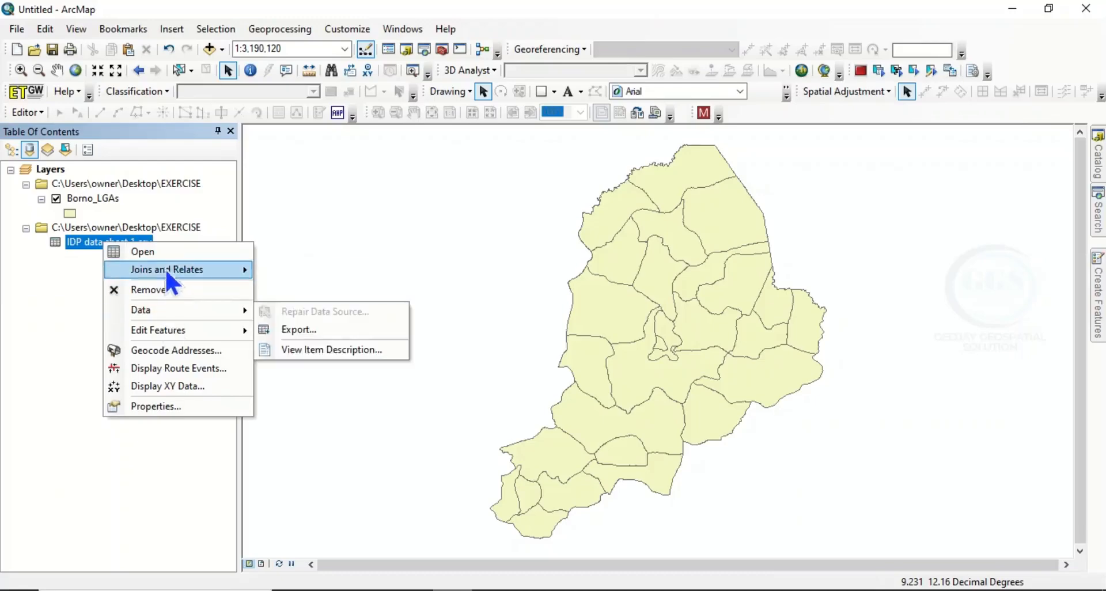
pyautogui.click(155, 252)
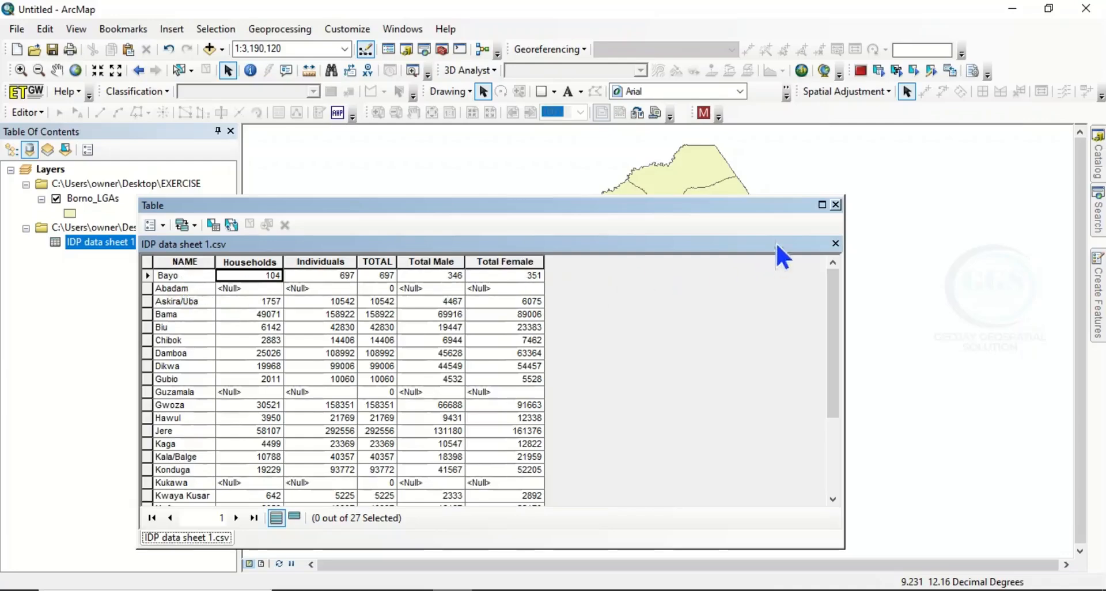
pyautogui.click(835, 205)
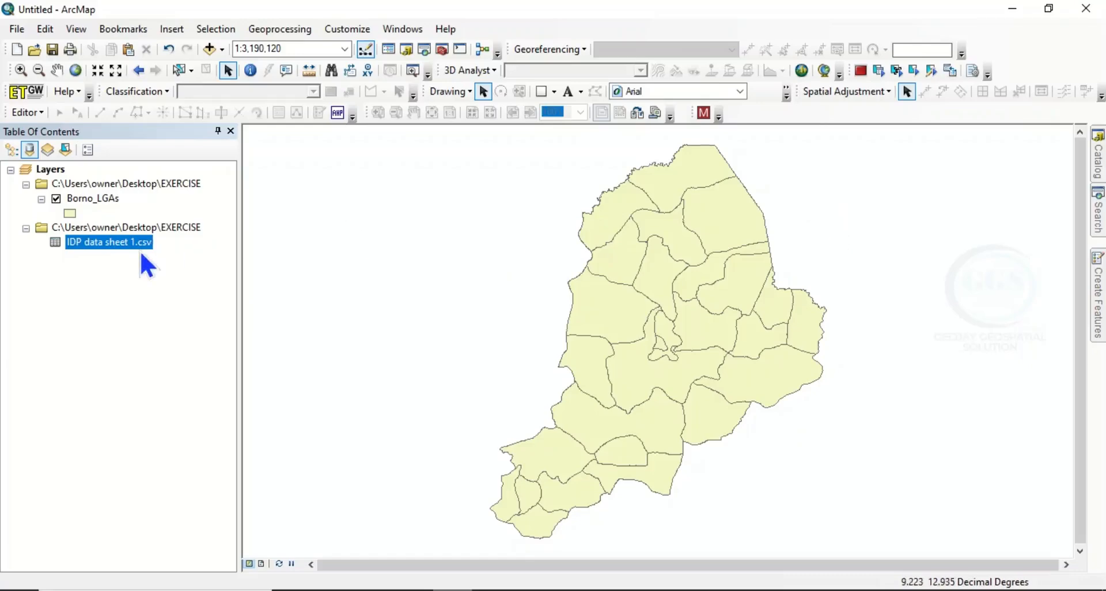
# Join the IDP data sheet 1.csv table to the Borno_LGAs layer on the NAME field of both, keeping all records.
pyautogui.rightClick(94, 198)
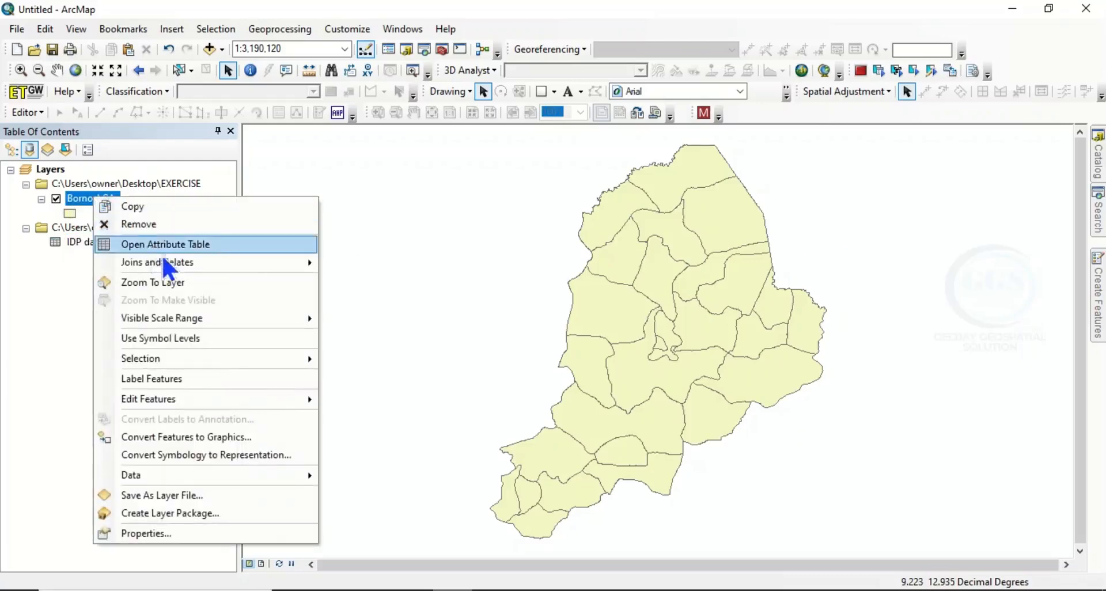
pyautogui.moveTo(168, 264)
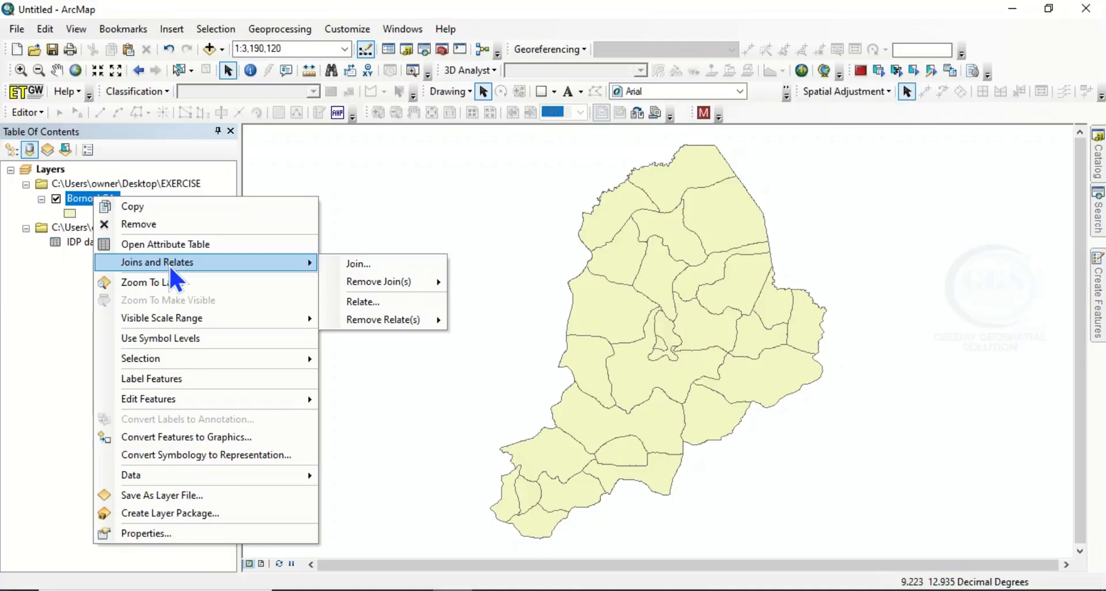
pyautogui.click(359, 263)
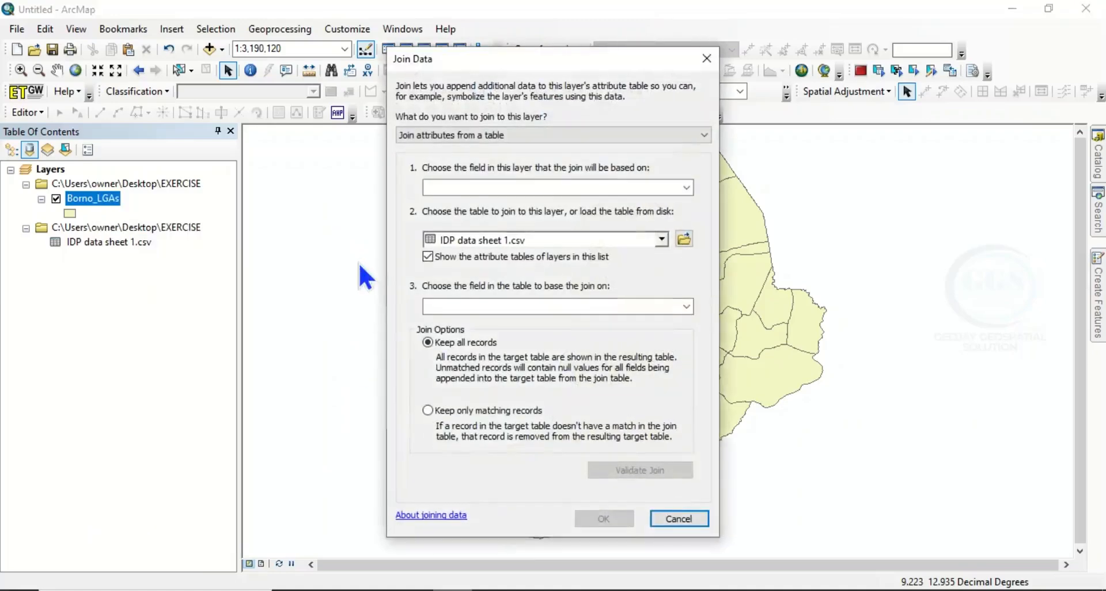
pyautogui.click(686, 188)
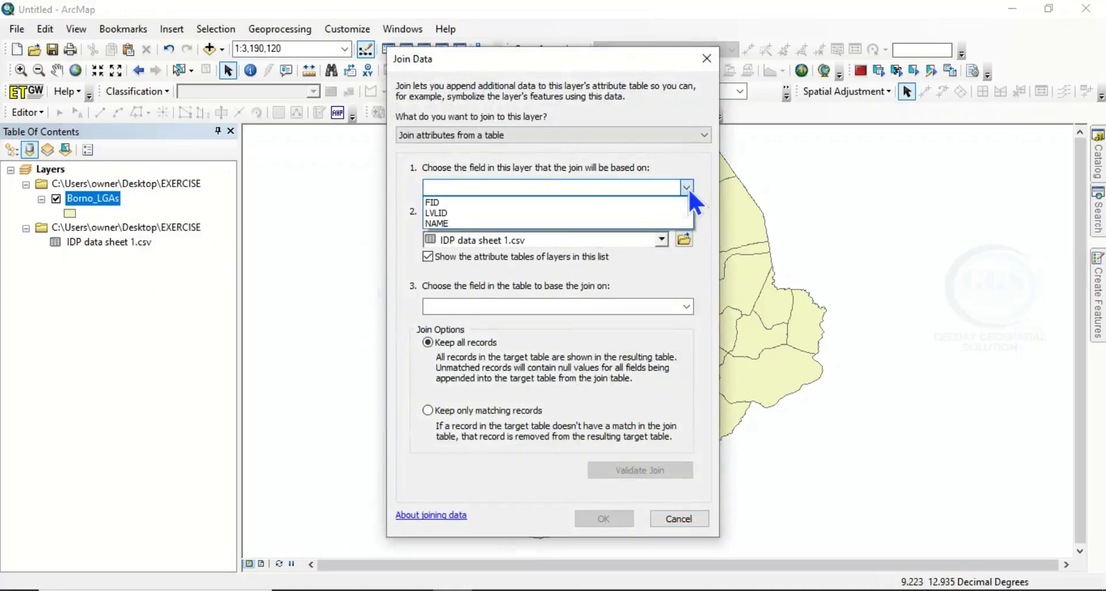
pyautogui.click(443, 223)
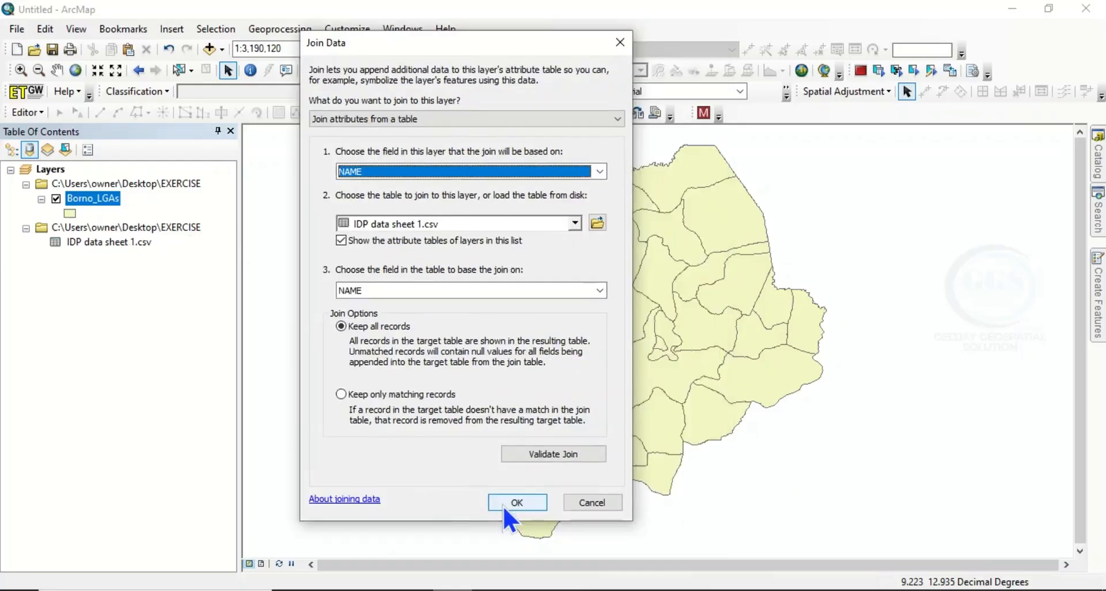
pyautogui.click(505, 503)
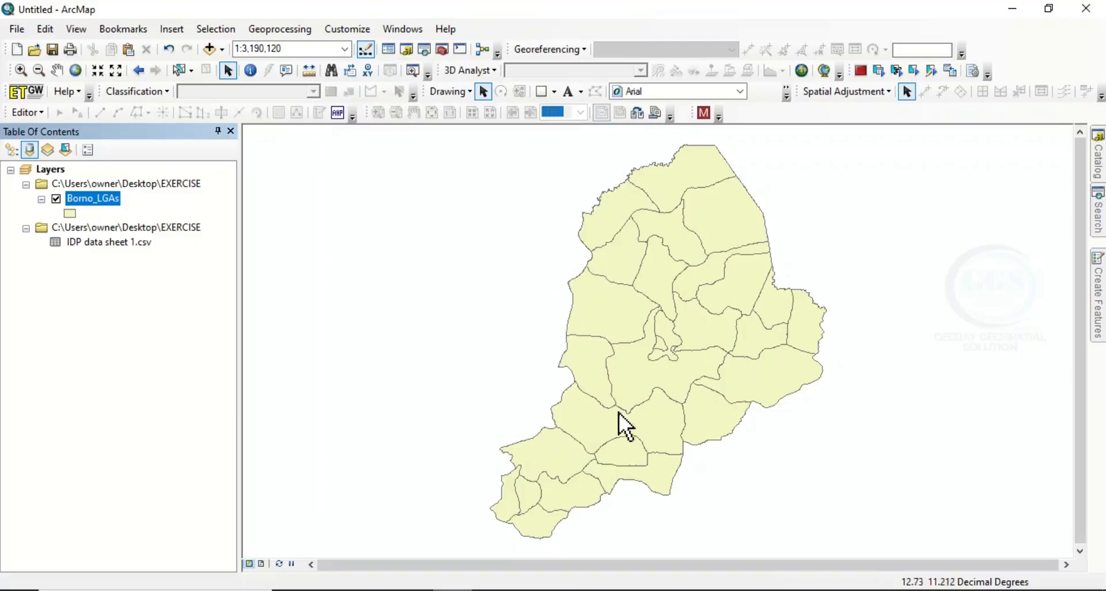
# Check the joined IDP fields in the Borno_LGAs attribute table, leaving the table closed.
pyautogui.rightClick(97, 202)
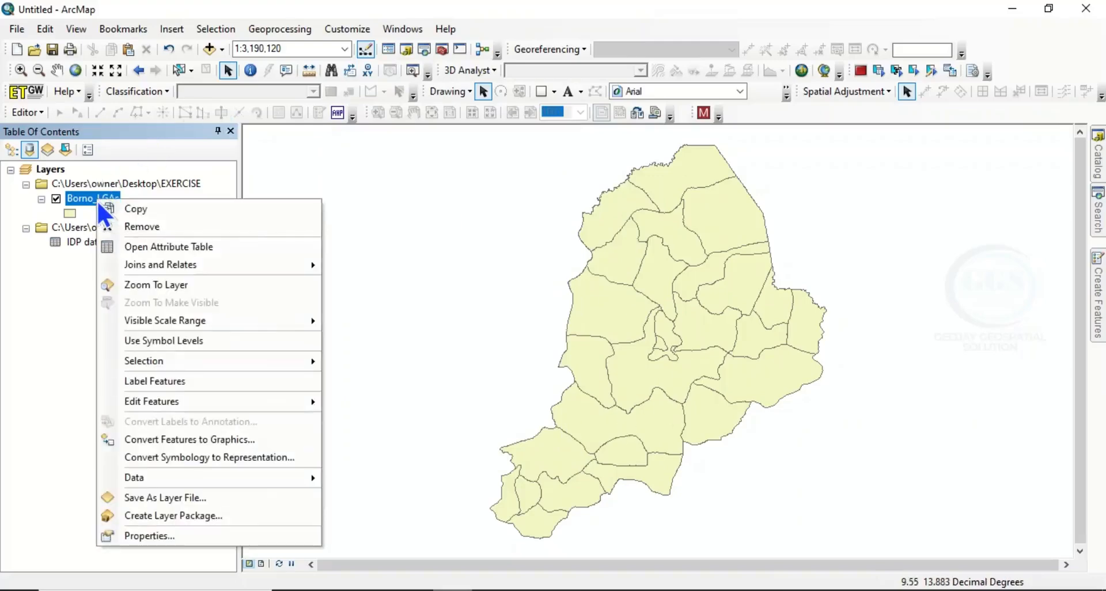
pyautogui.click(154, 248)
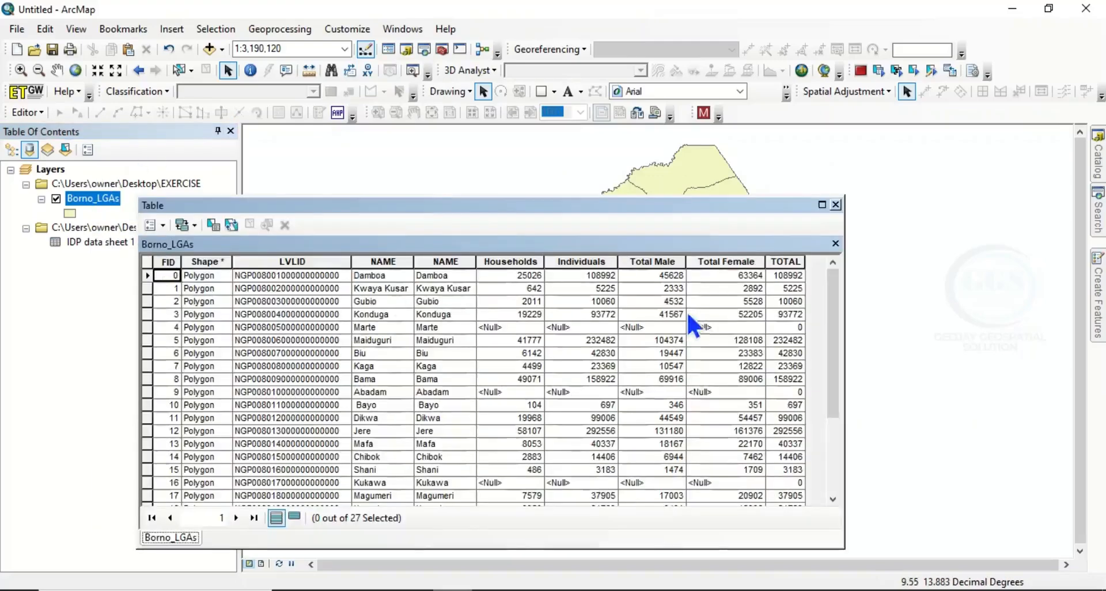
pyautogui.moveTo(843, 324); pyautogui.dragTo(971, 326)
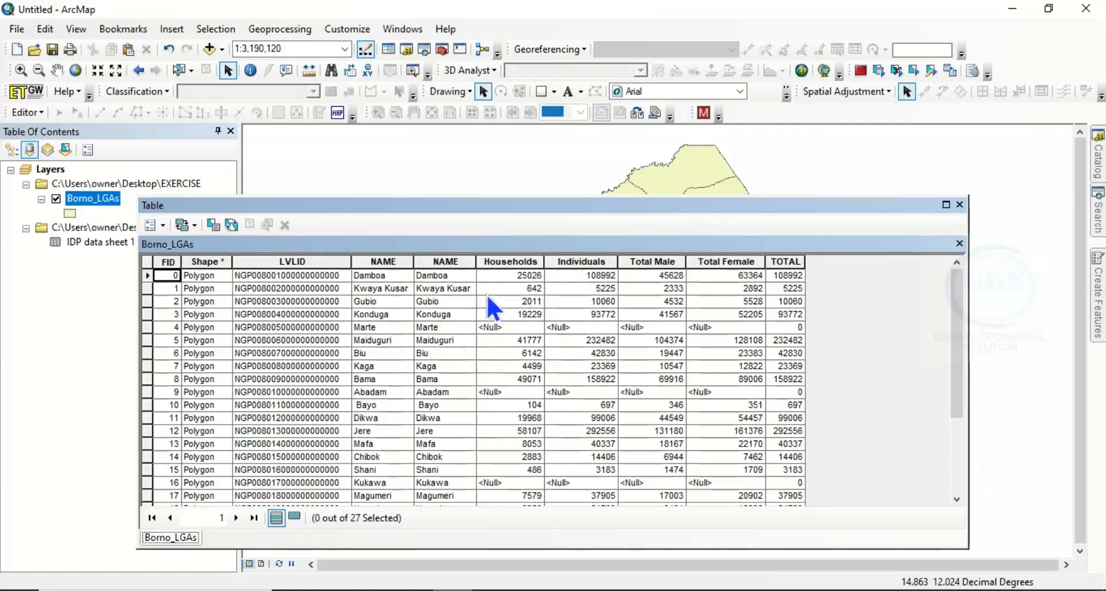
pyautogui.click(959, 205)
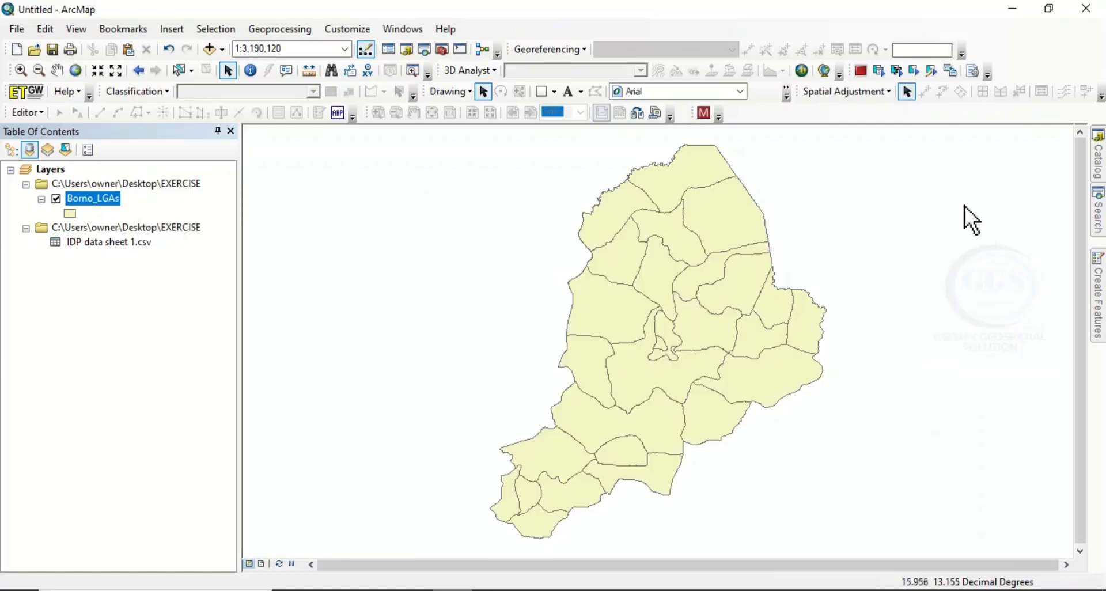
# Export the joined Borno_LGAs layer as an IDPs_Data shapefile in the EXERCISE folder and add it to the map.
pyautogui.rightClick(86, 201)
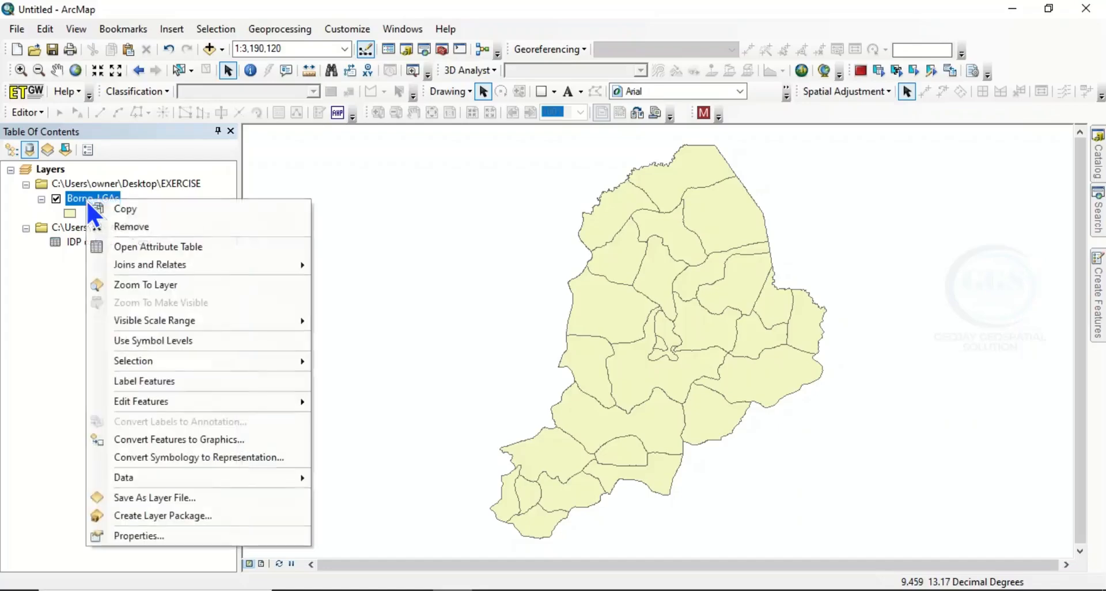
pyautogui.moveTo(155, 479)
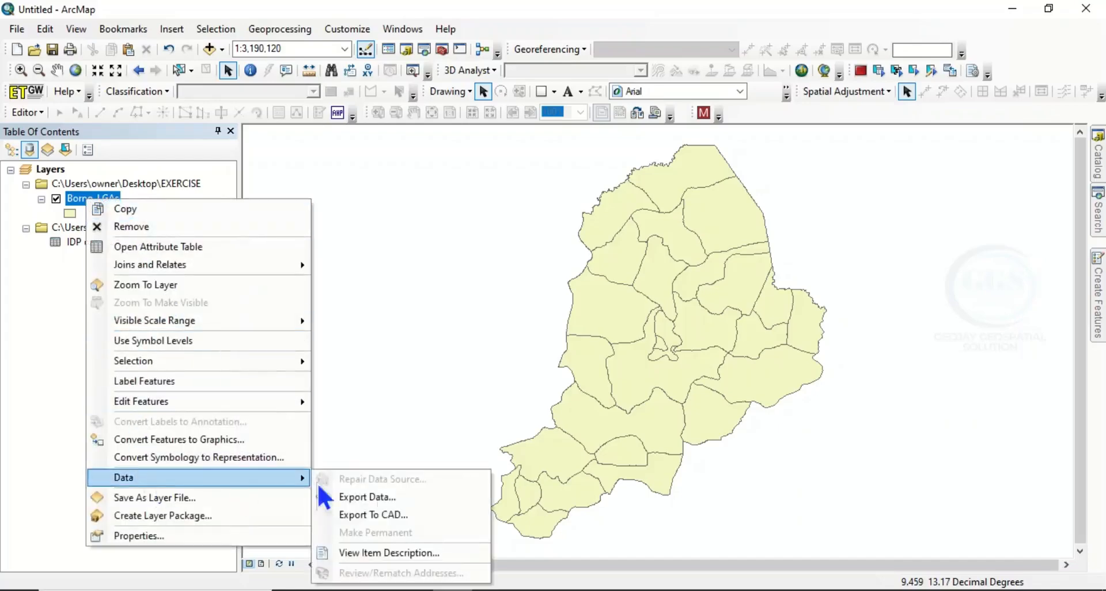
pyautogui.click(374, 496)
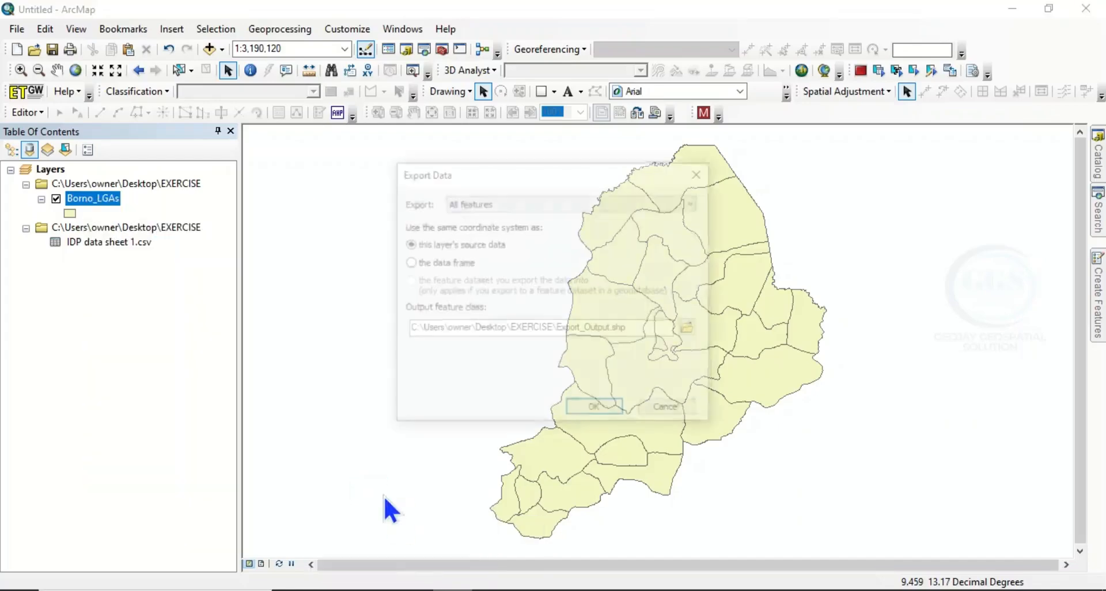
pyautogui.click(691, 328)
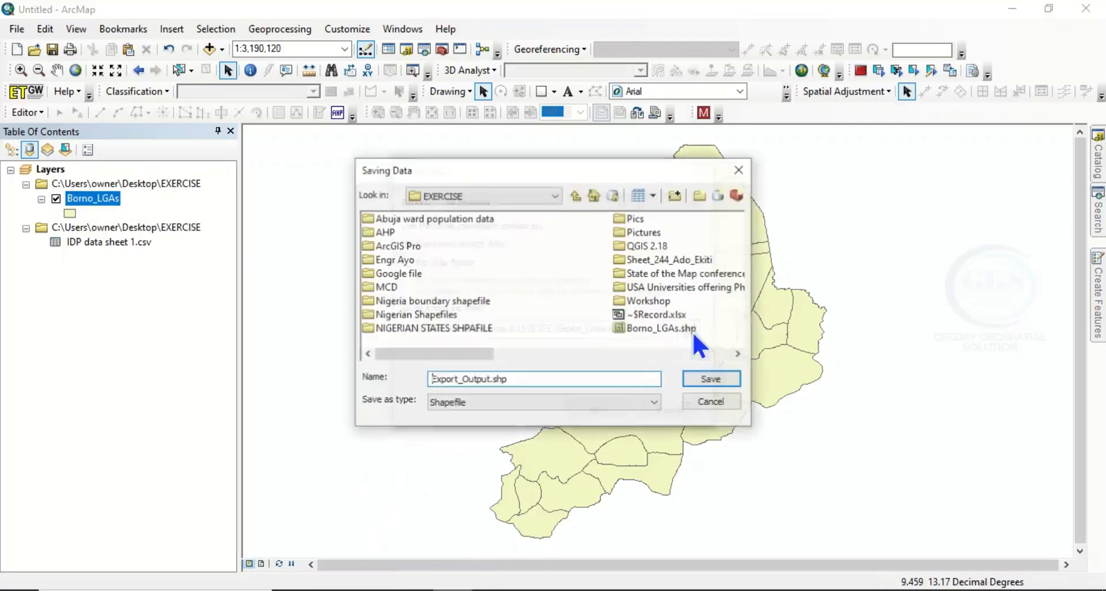
pyautogui.doubleClick(432, 377)
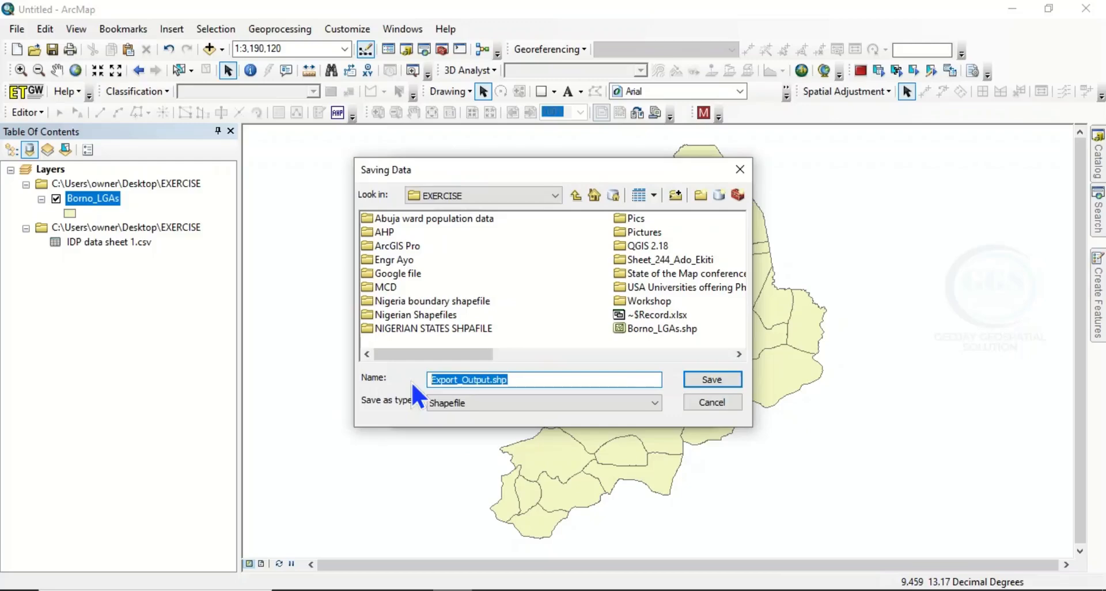
pyautogui.write('IDPs ')
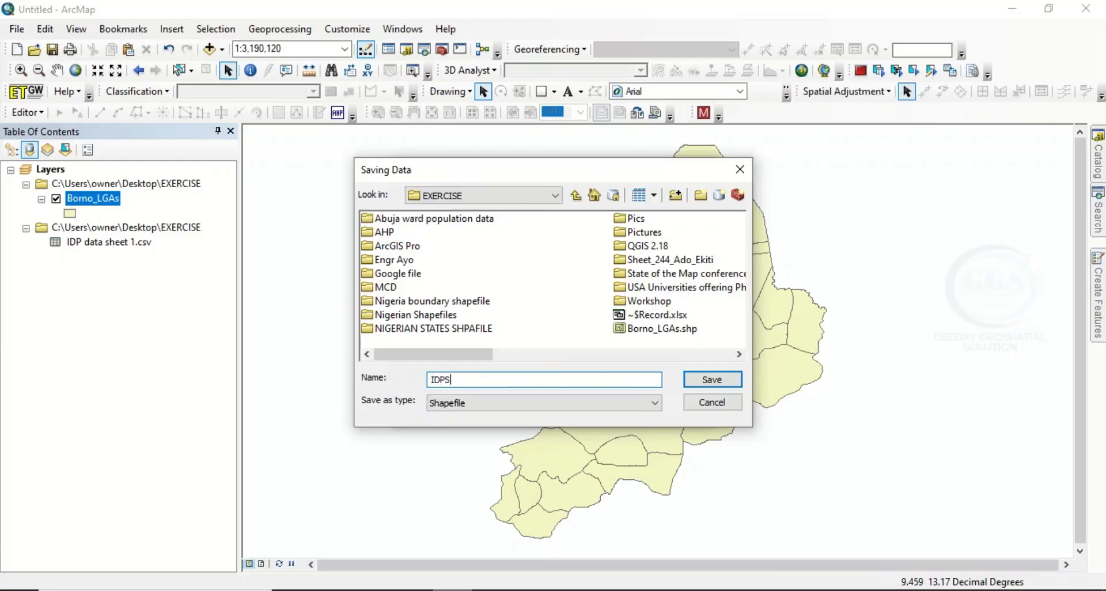
pyautogui.write('Data')
pyautogui.click(709, 379)
pyautogui.click(593, 411)
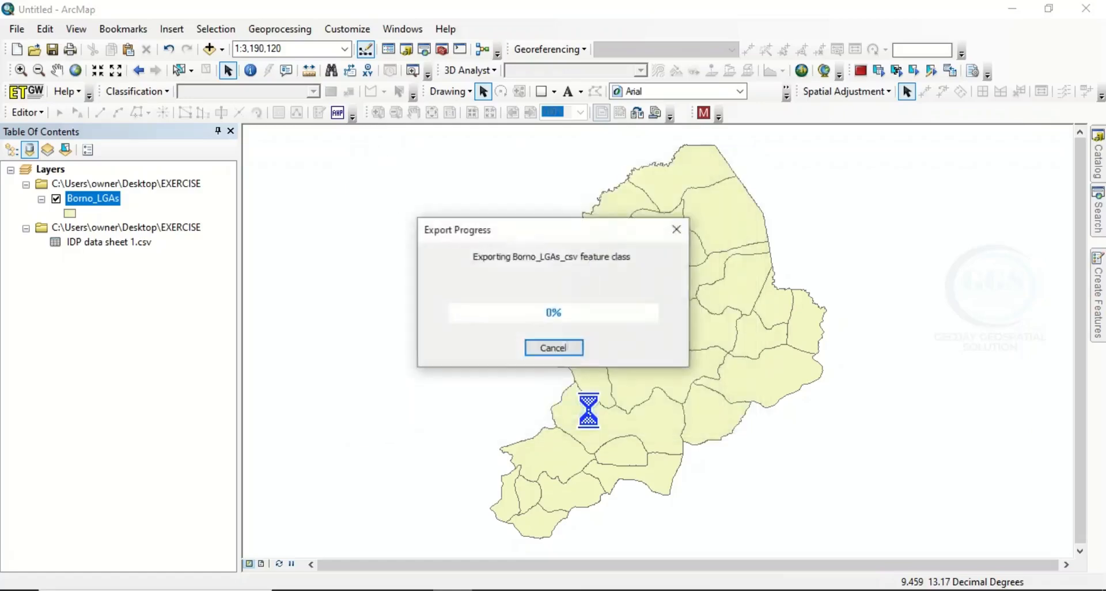
pyautogui.click(601, 363)
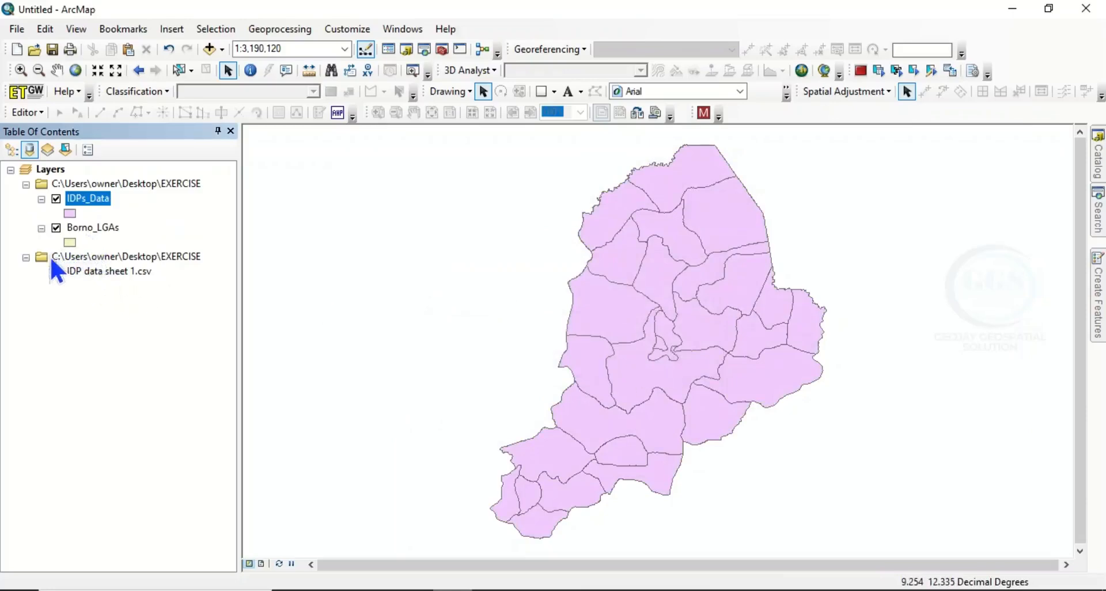
# Remove the IDP data sheet 1.csv source from the map, list the layers by drawing order and turn off Borno_LGAs.
pyautogui.click(88, 257)
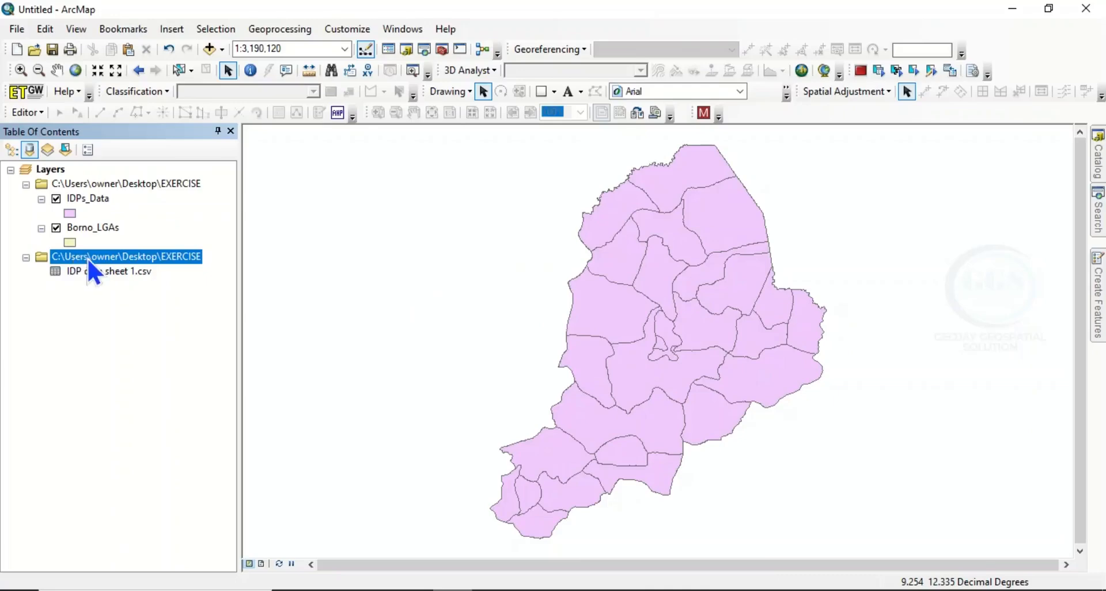
pyautogui.rightClick(87, 258)
pyautogui.click(130, 269)
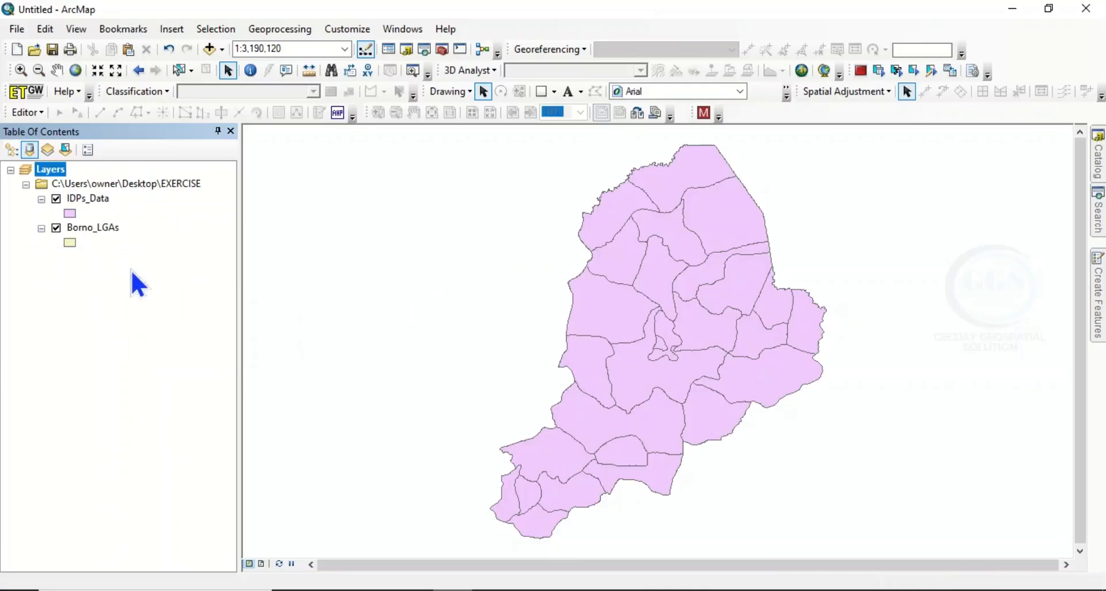
pyautogui.click(11, 152)
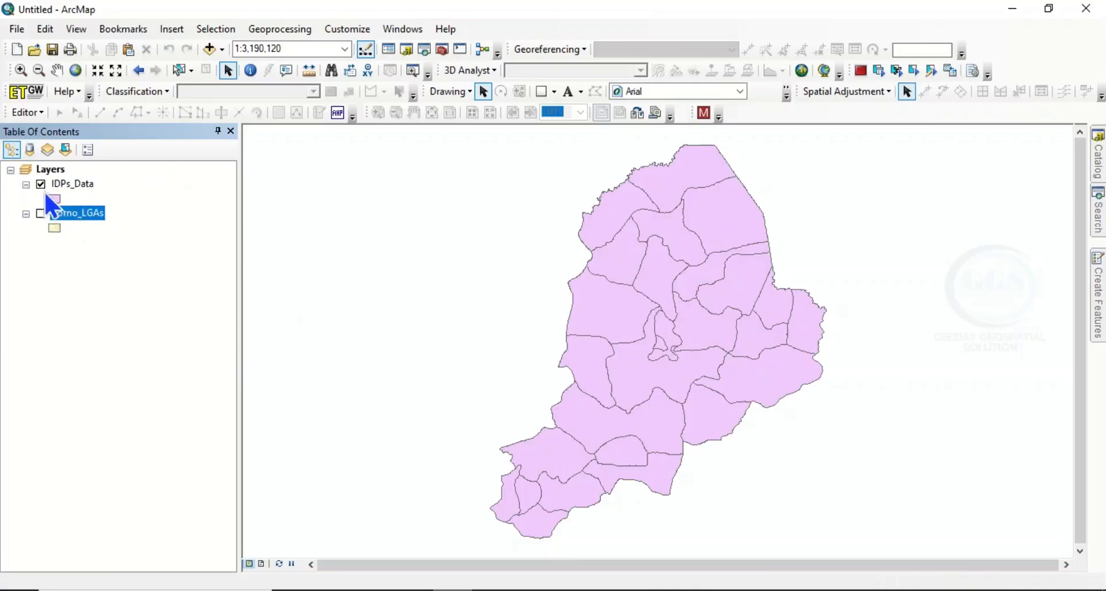
# Inspect the attribute table of the IDPs_Data layer, leaving the table closed.
pyautogui.rightClick(78, 185)
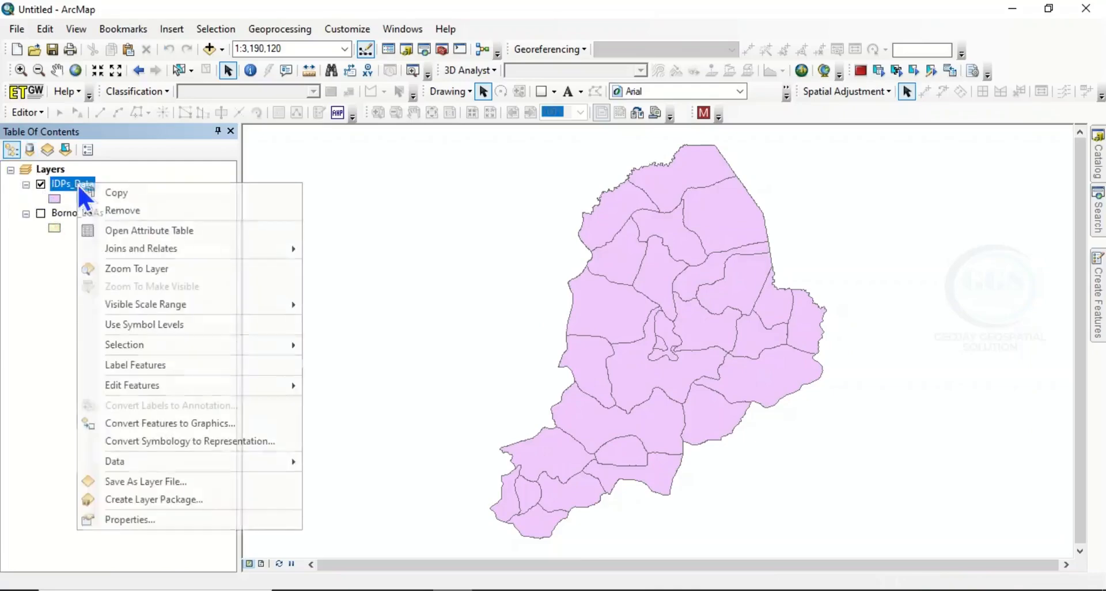
pyautogui.click(136, 228)
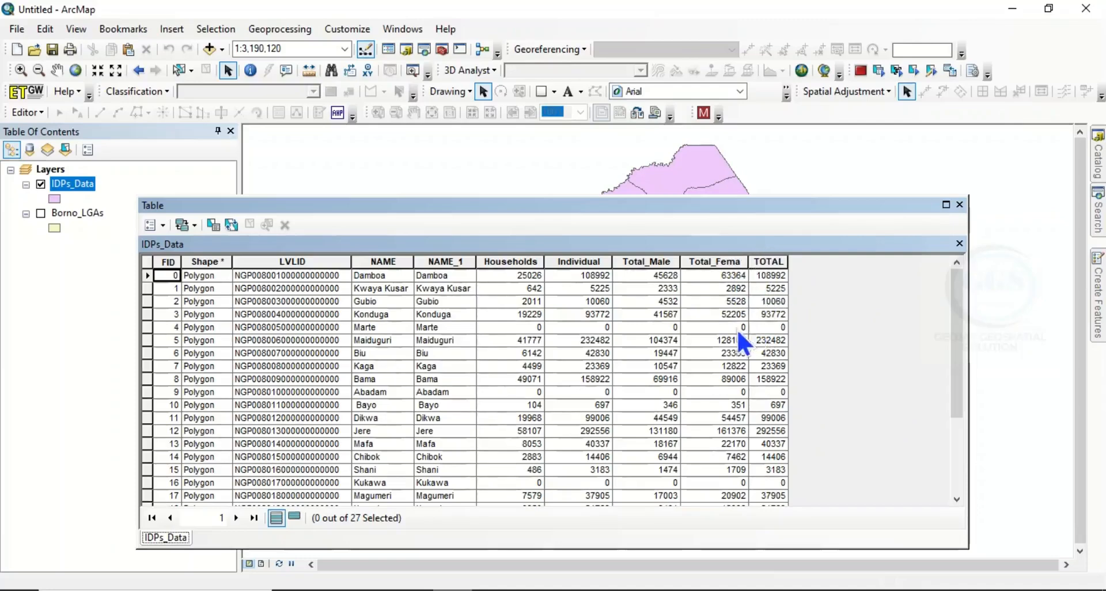
pyautogui.click(960, 205)
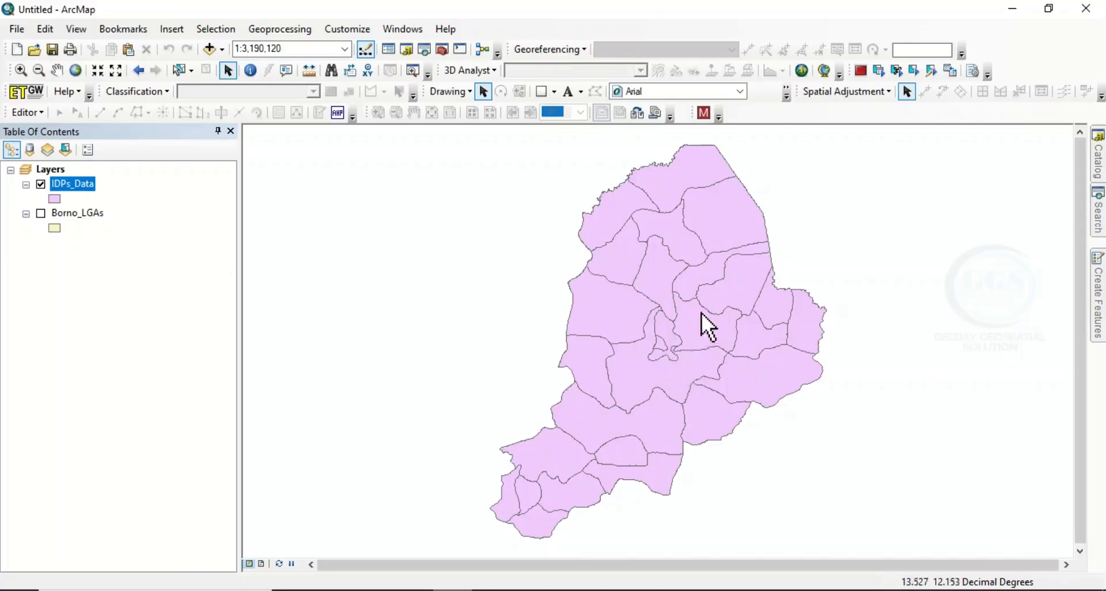
# Symbolize the IDPs_Data layer by unique values of the Households field, with all values added.
pyautogui.rightClick(71, 189)
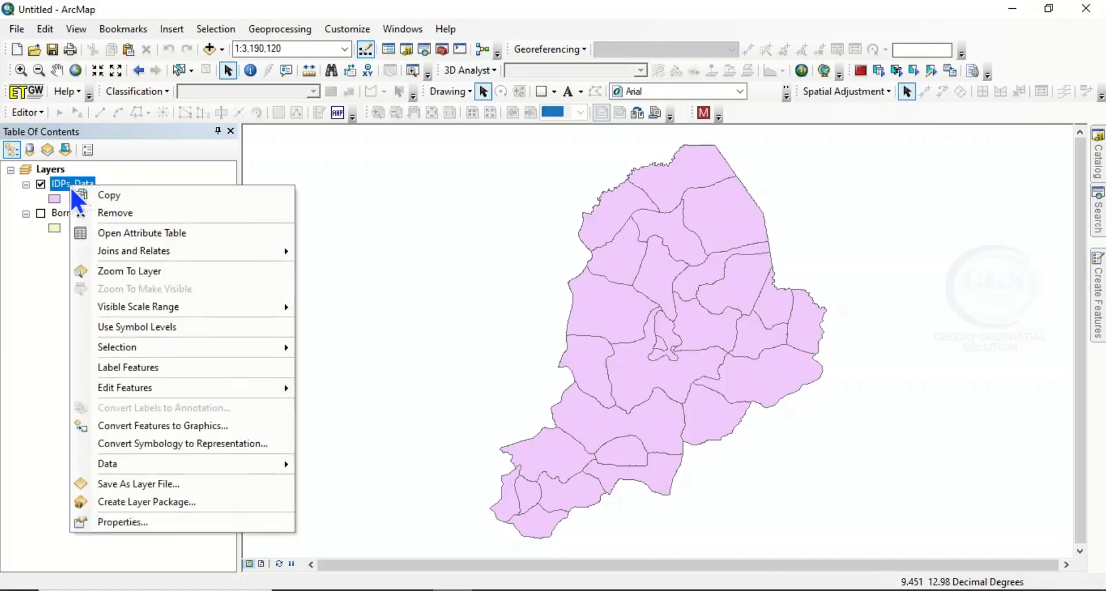
pyautogui.click(128, 522)
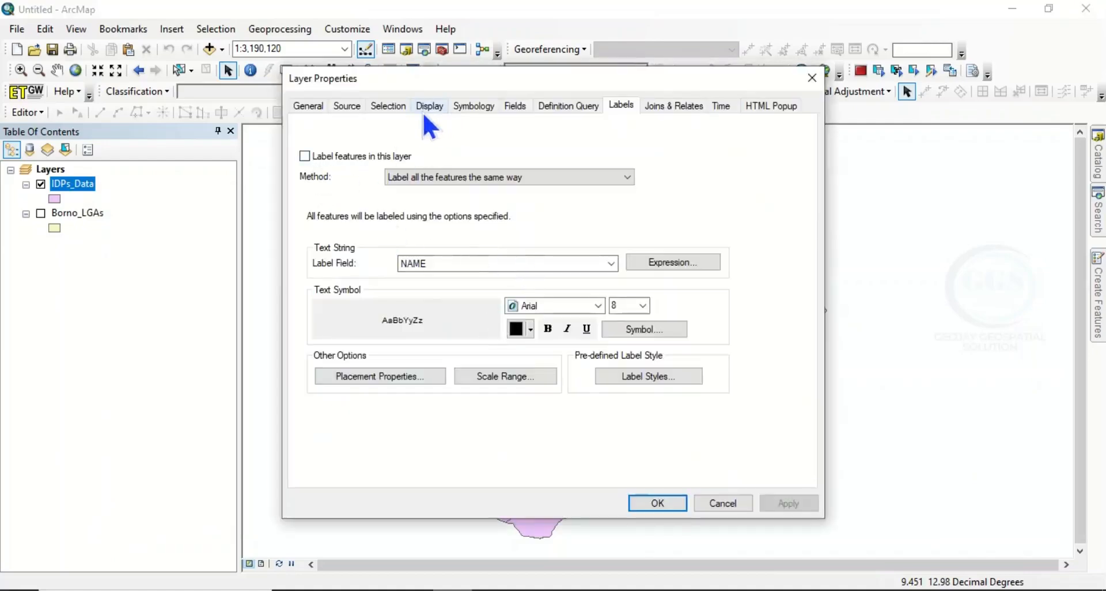
pyautogui.click(474, 106)
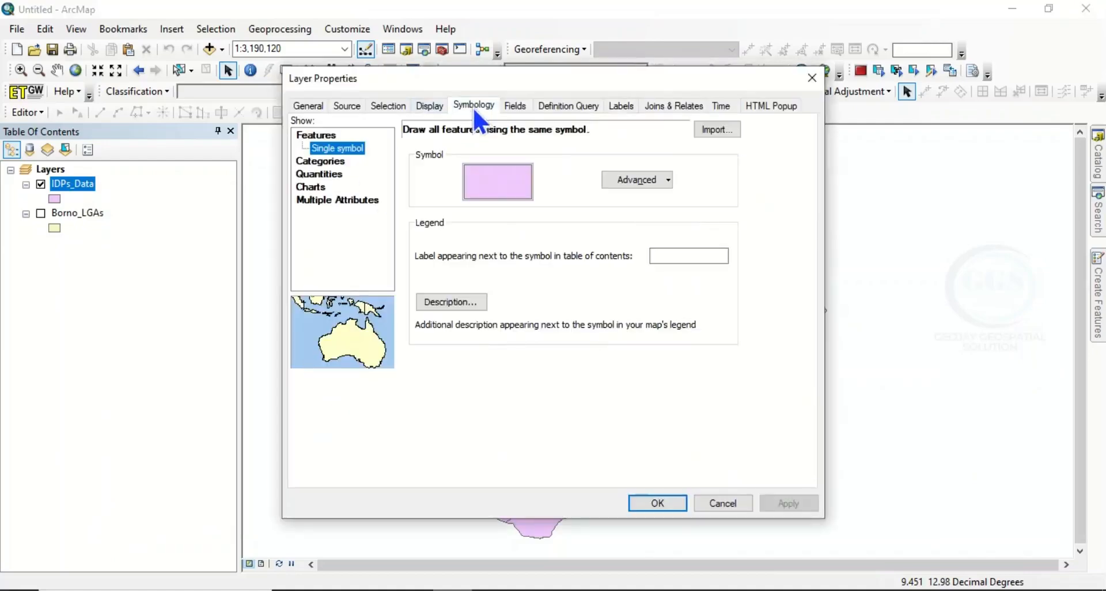
pyautogui.click(315, 161)
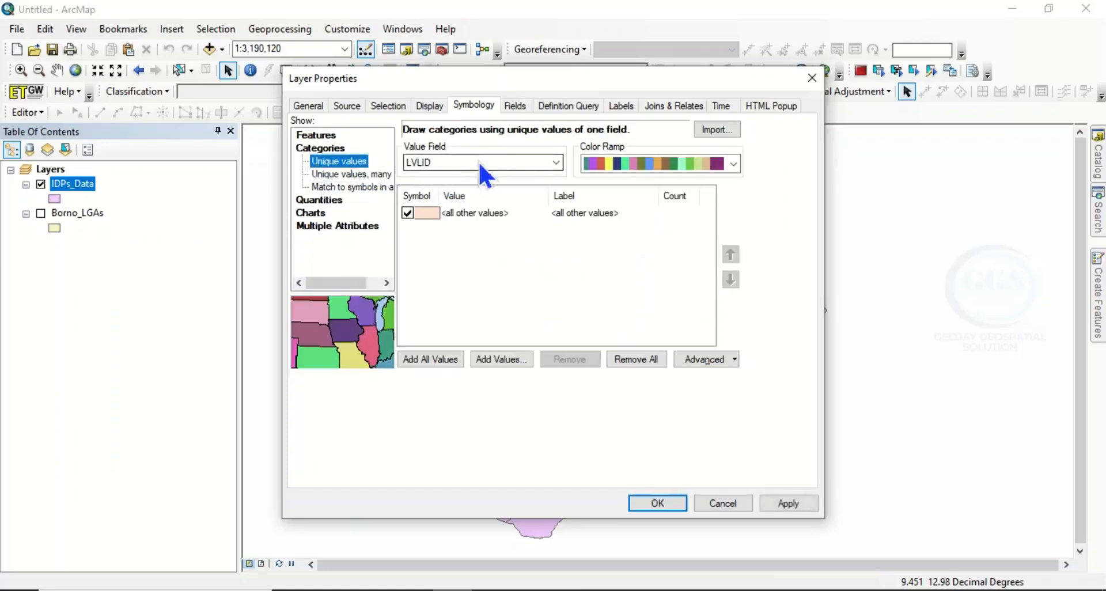
pyautogui.click(555, 164)
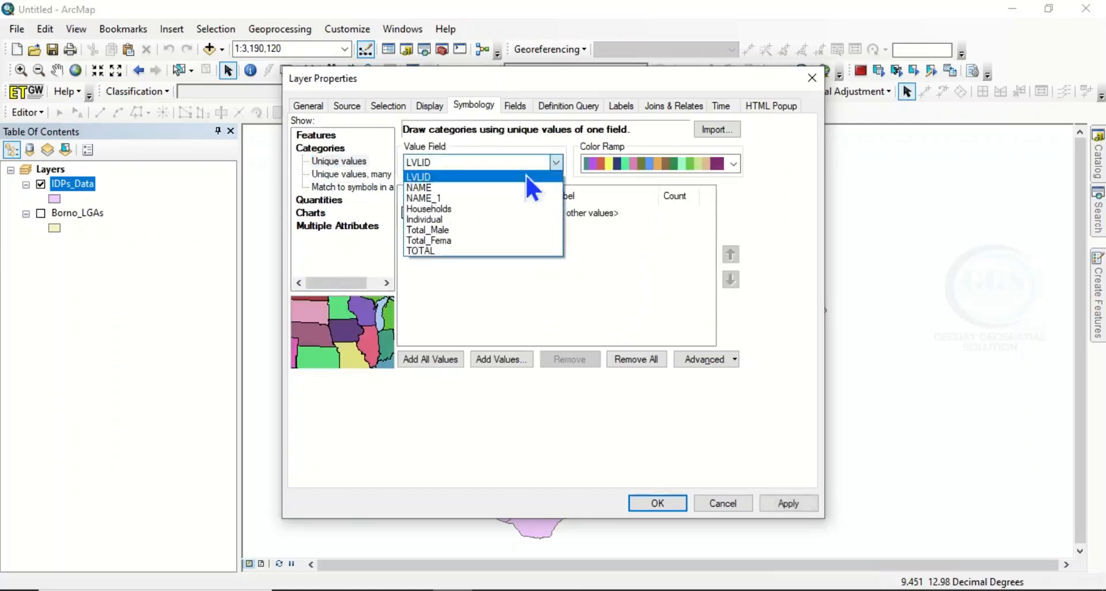
pyautogui.click(440, 210)
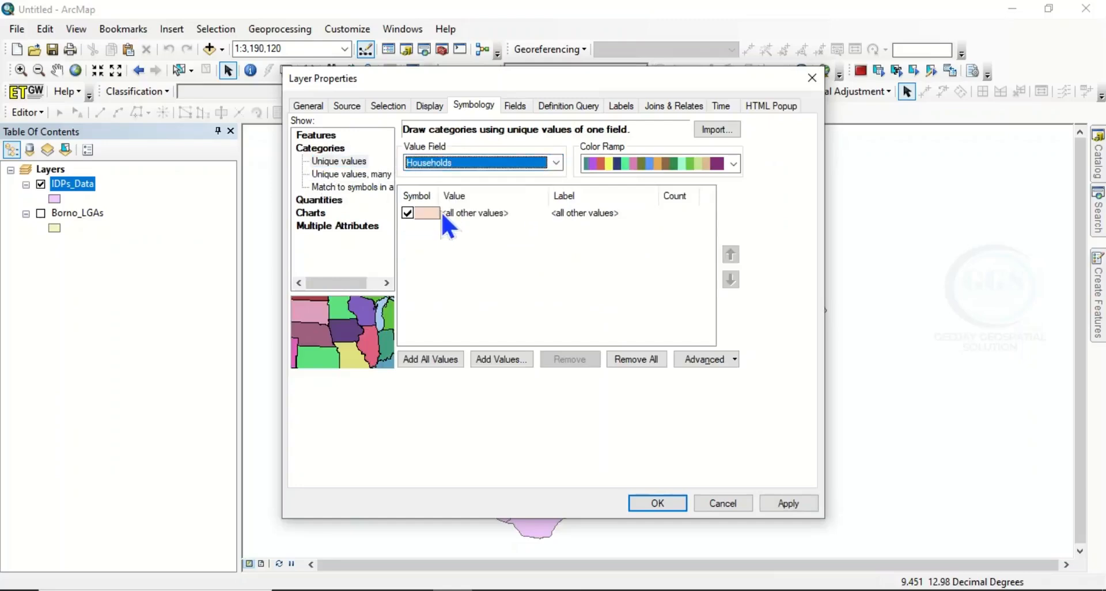
pyautogui.click(429, 359)
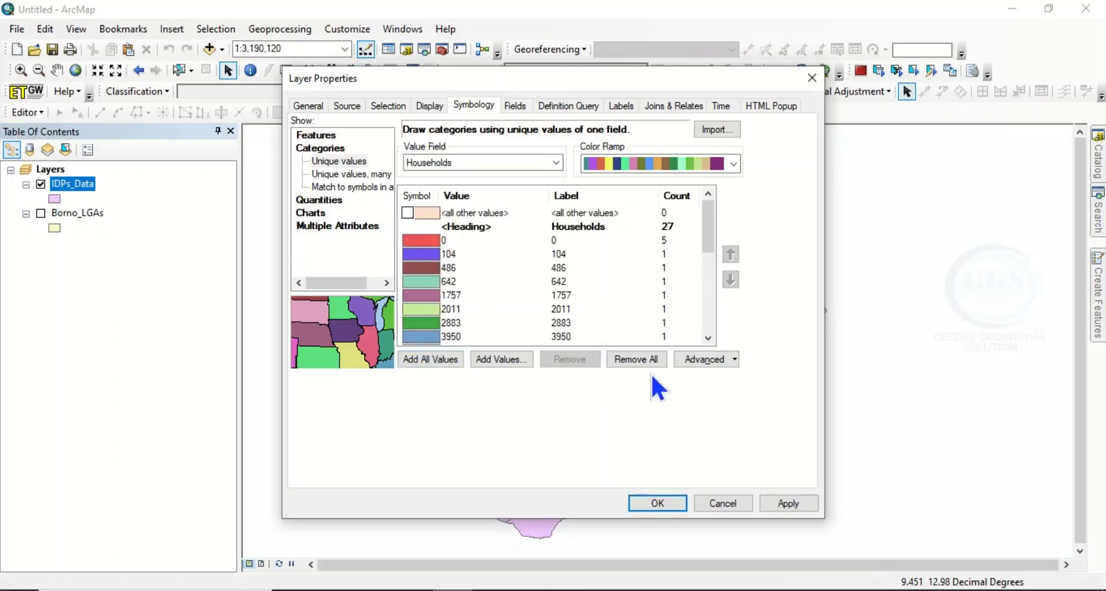
pyautogui.click(657, 502)
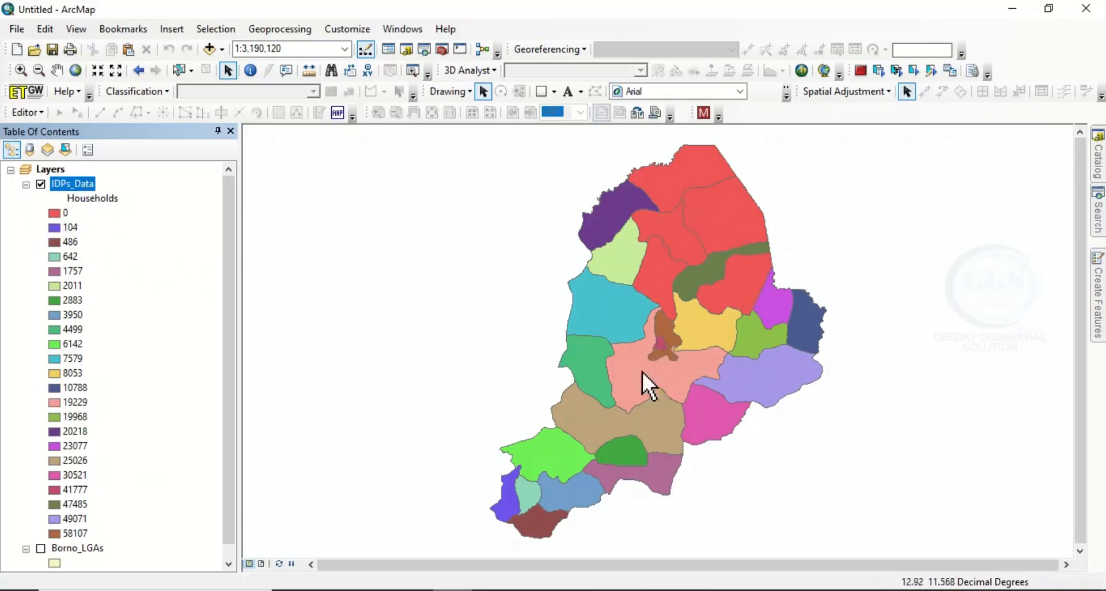
# Turn on feature labels for the IDPs_Data layer, using Households as the label field.
pyautogui.rightClick(78, 185)
pyautogui.click(140, 519)
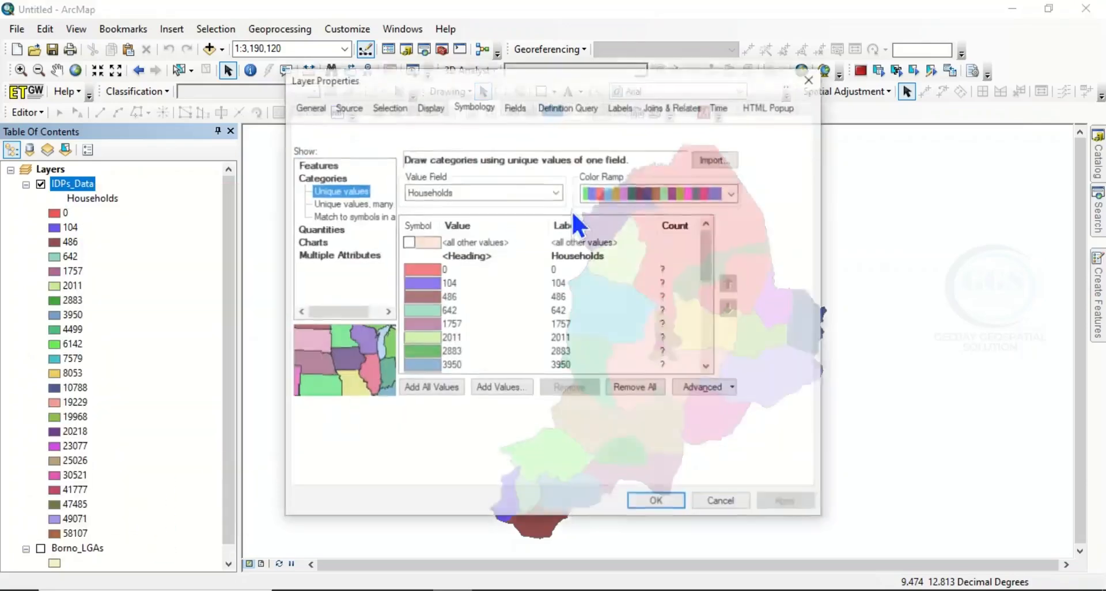
pyautogui.click(628, 109)
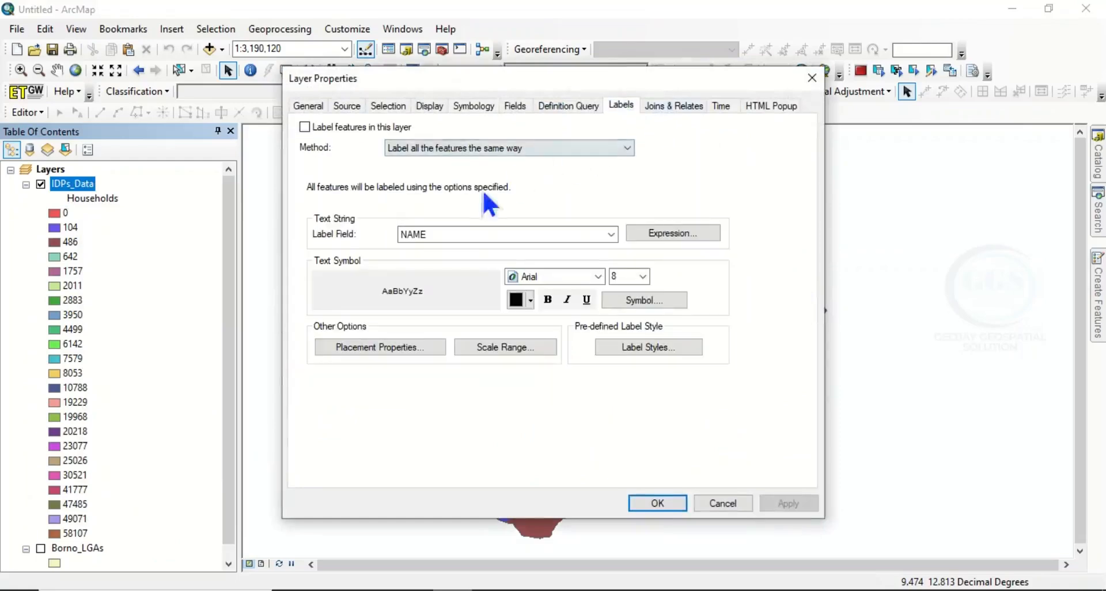
pyautogui.click(305, 127)
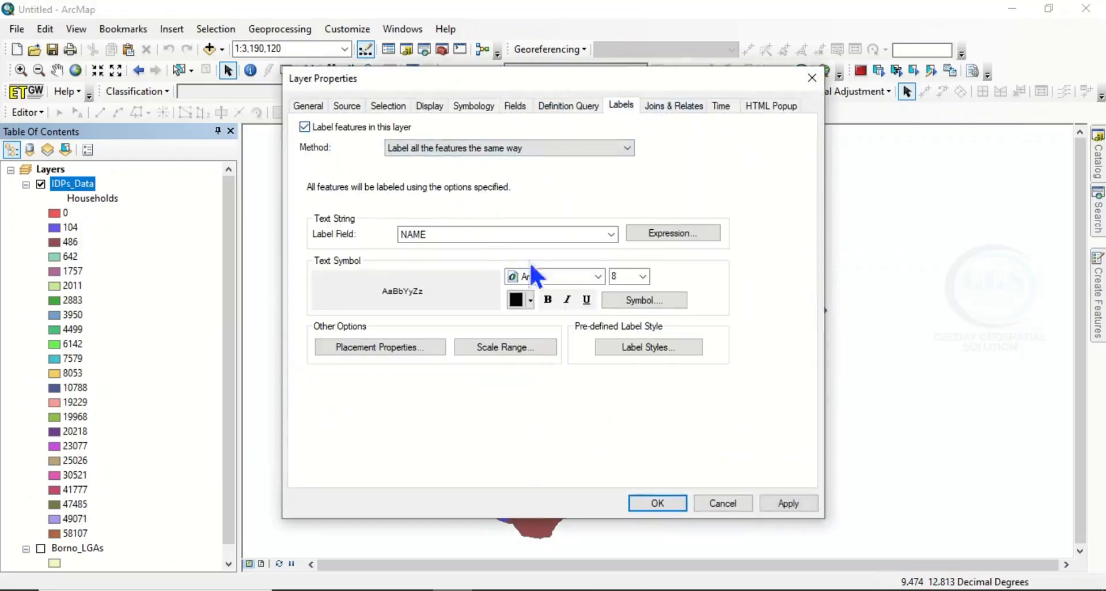
pyautogui.click(612, 235)
pyautogui.click(423, 292)
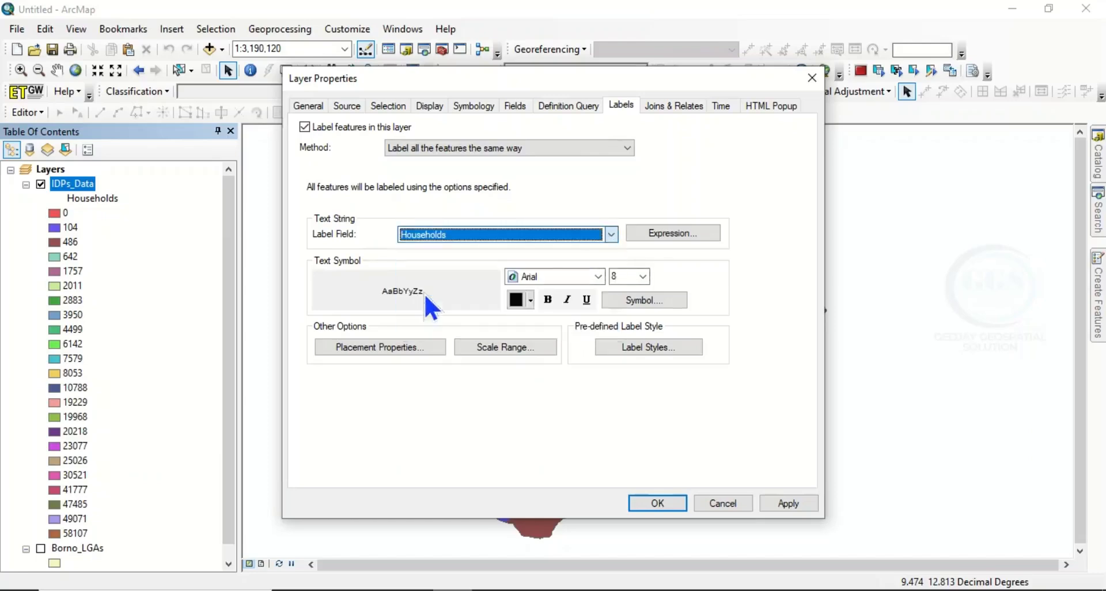
# Format the IDPs_Data labels as bold, size 9 text and apply them to the map.
pyautogui.click(530, 299)
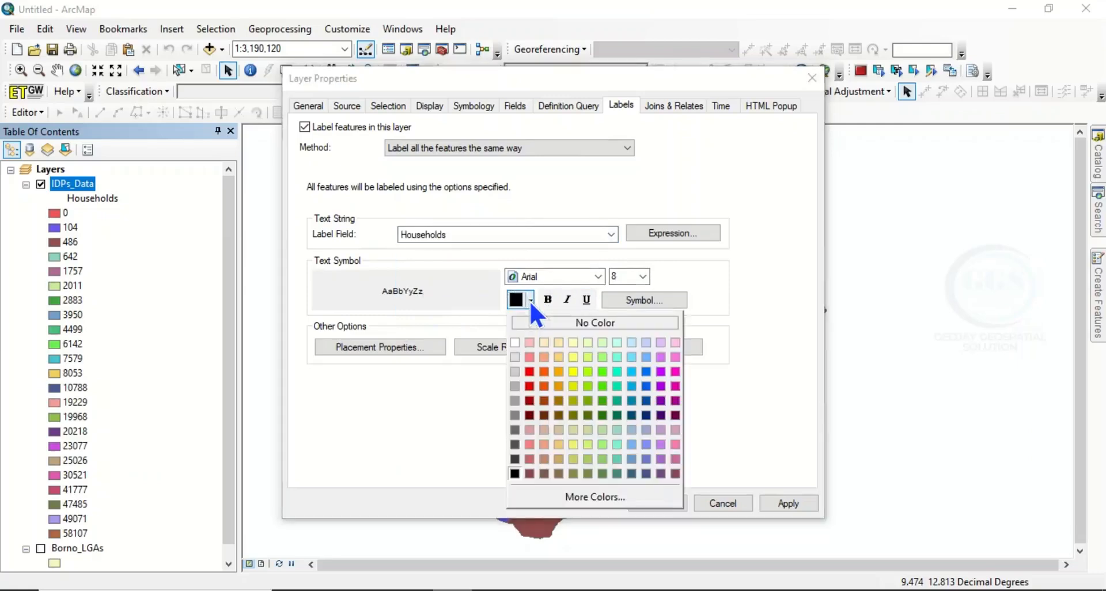
pyautogui.click(530, 300)
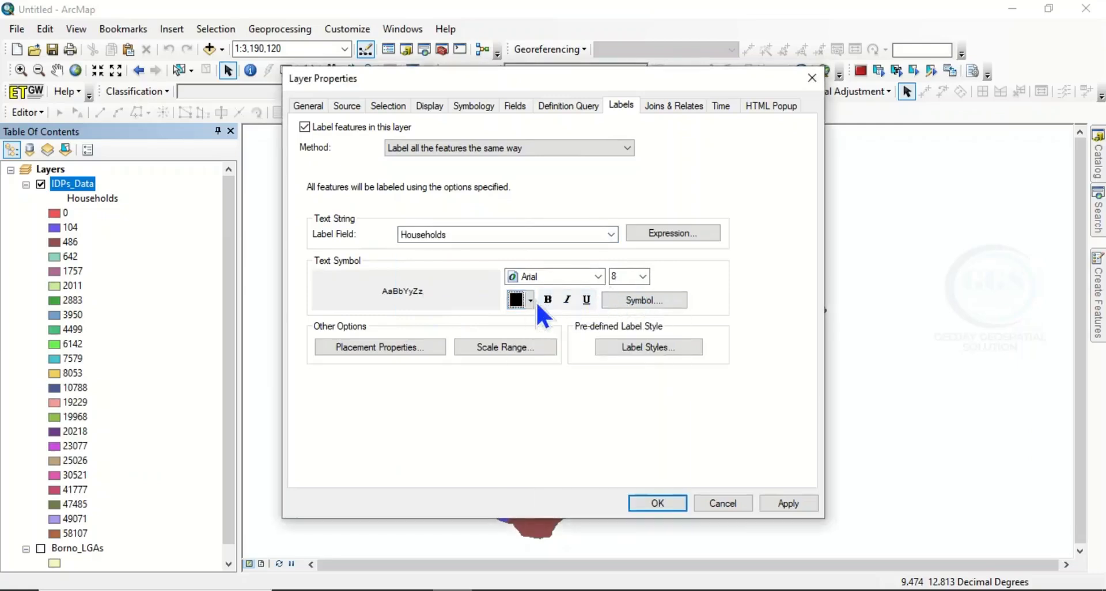
pyautogui.click(547, 302)
pyautogui.click(648, 280)
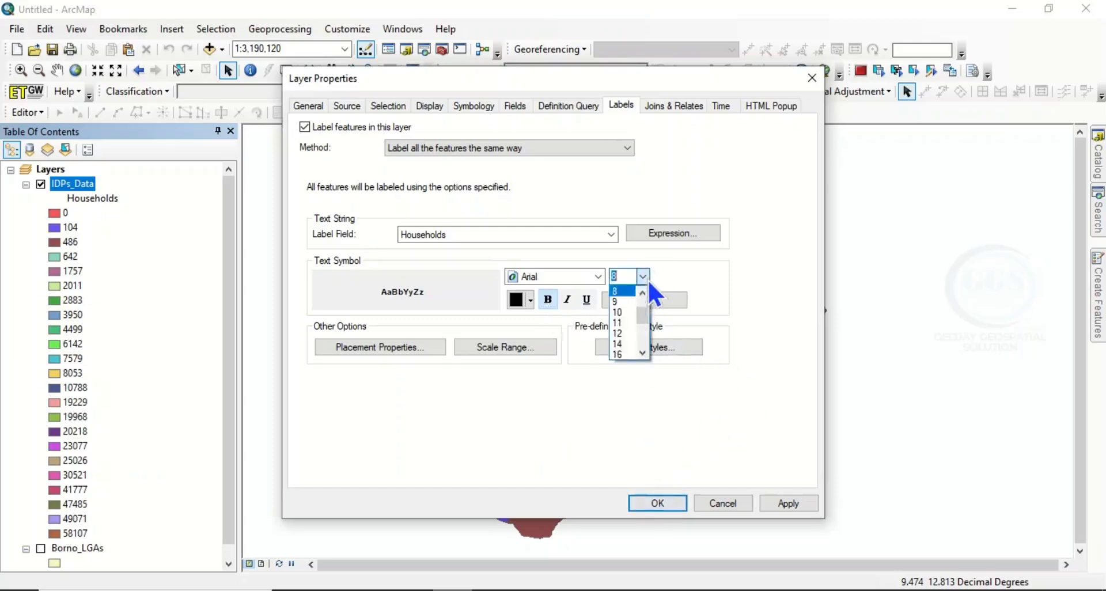
pyautogui.click(617, 302)
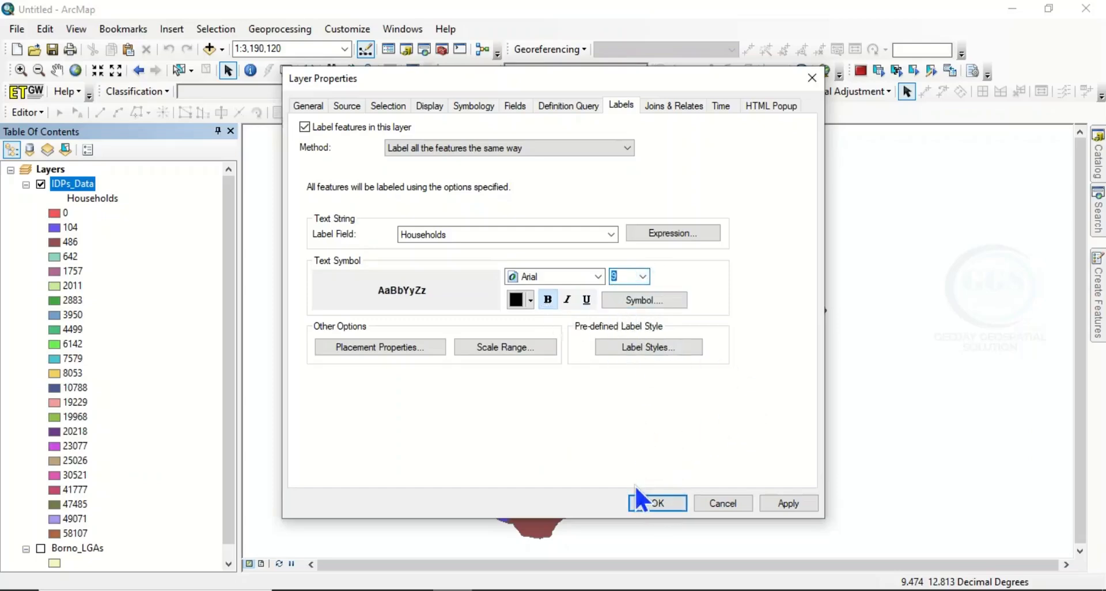
pyautogui.click(643, 501)
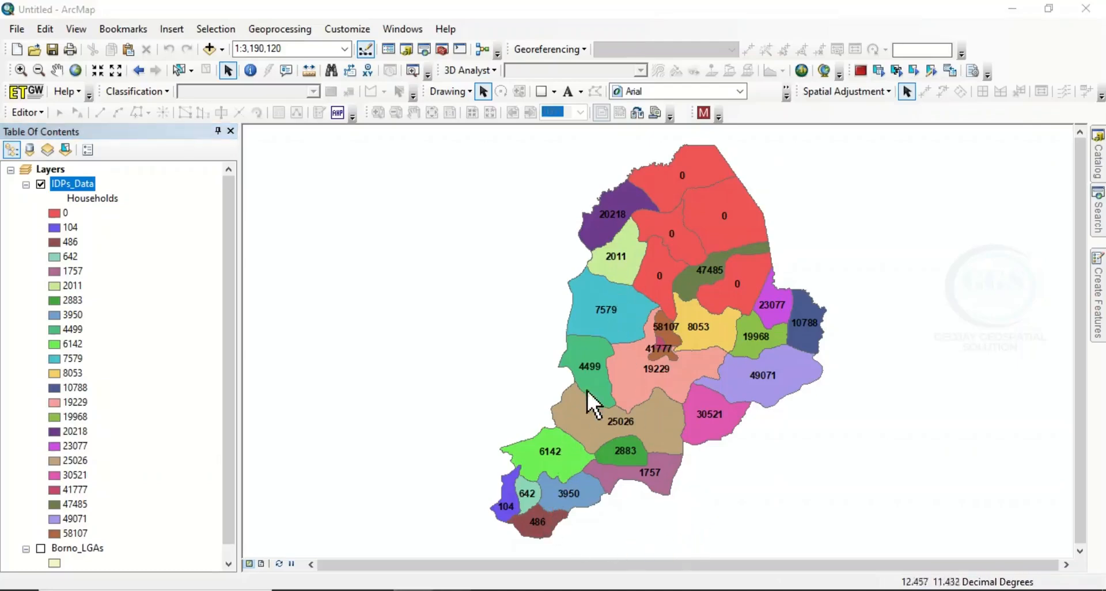
# Make the Borno_LGAs layer visible and label it by the NAME field in bold white text.
pyautogui.scroll(-1, 101, 374)
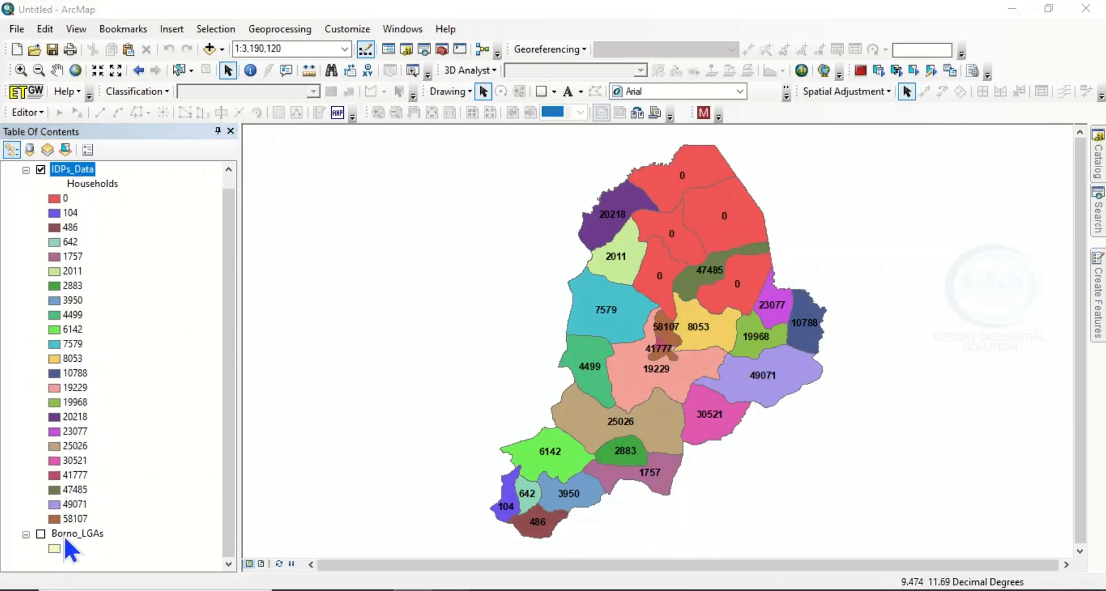
pyautogui.click(40, 534)
pyautogui.rightClick(65, 533)
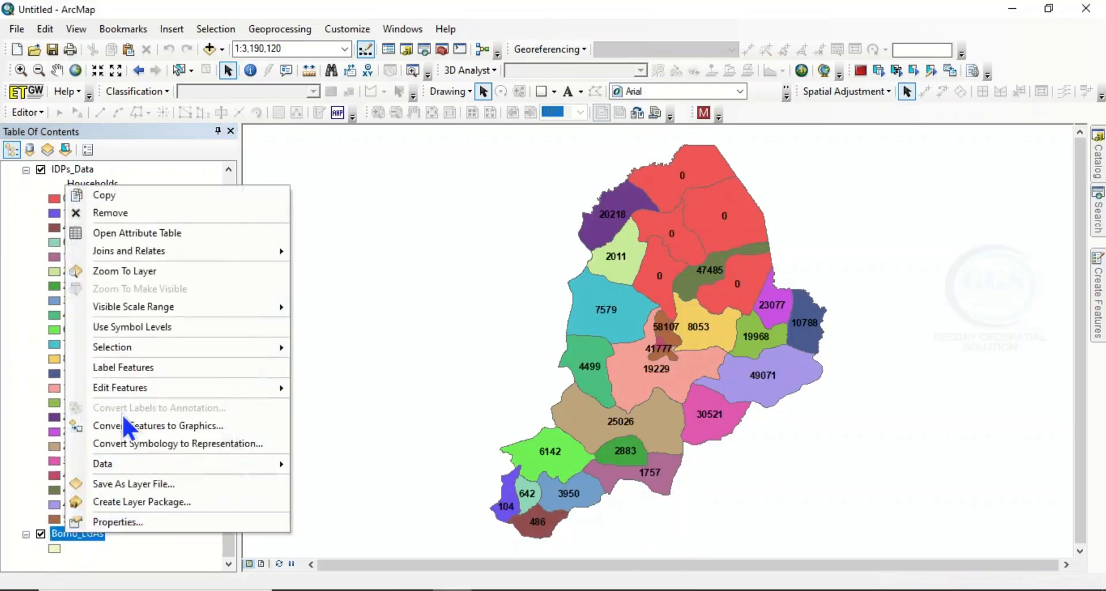
pyautogui.click(124, 521)
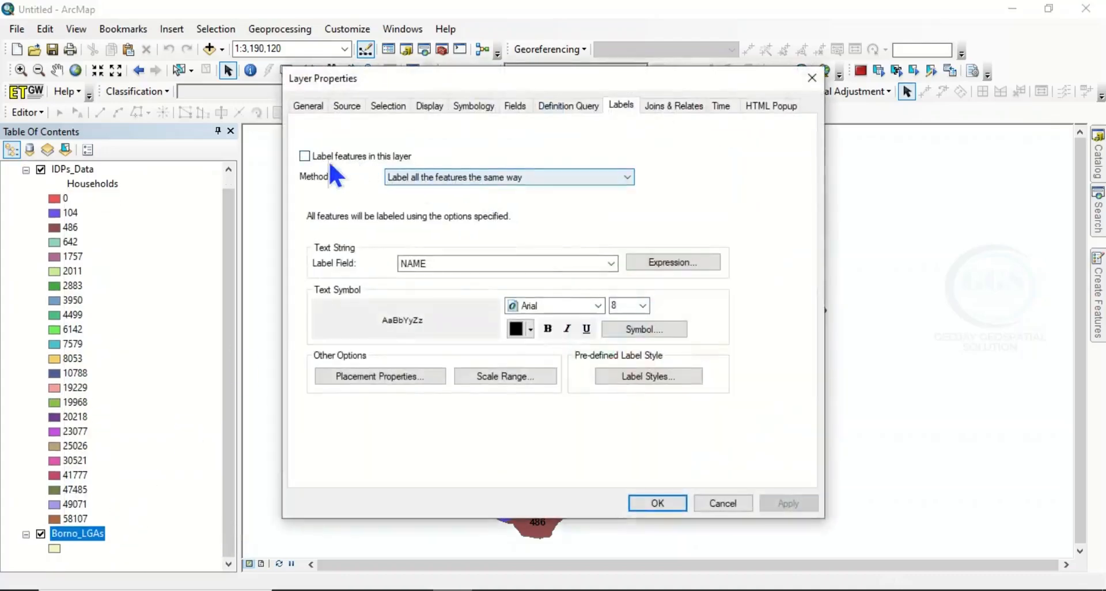
pyautogui.click(305, 155)
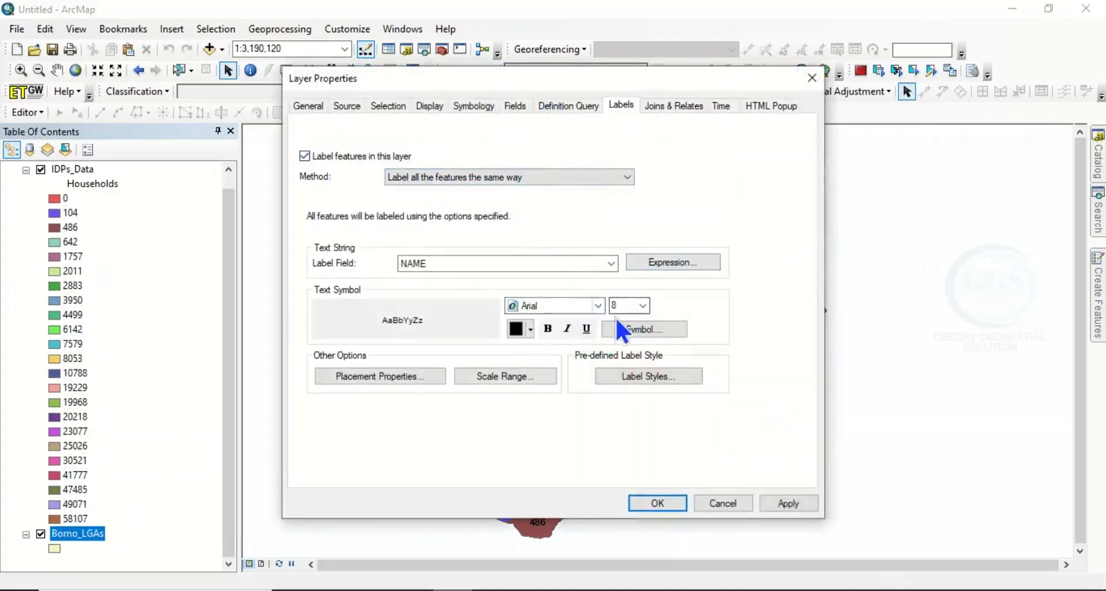
pyautogui.click(530, 327)
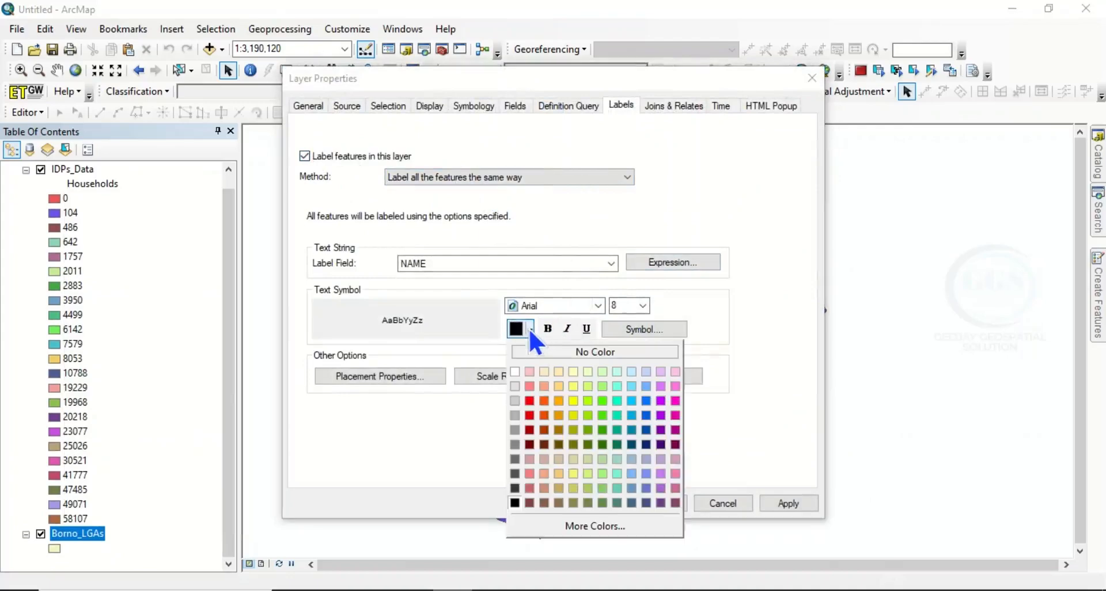
pyautogui.click(515, 373)
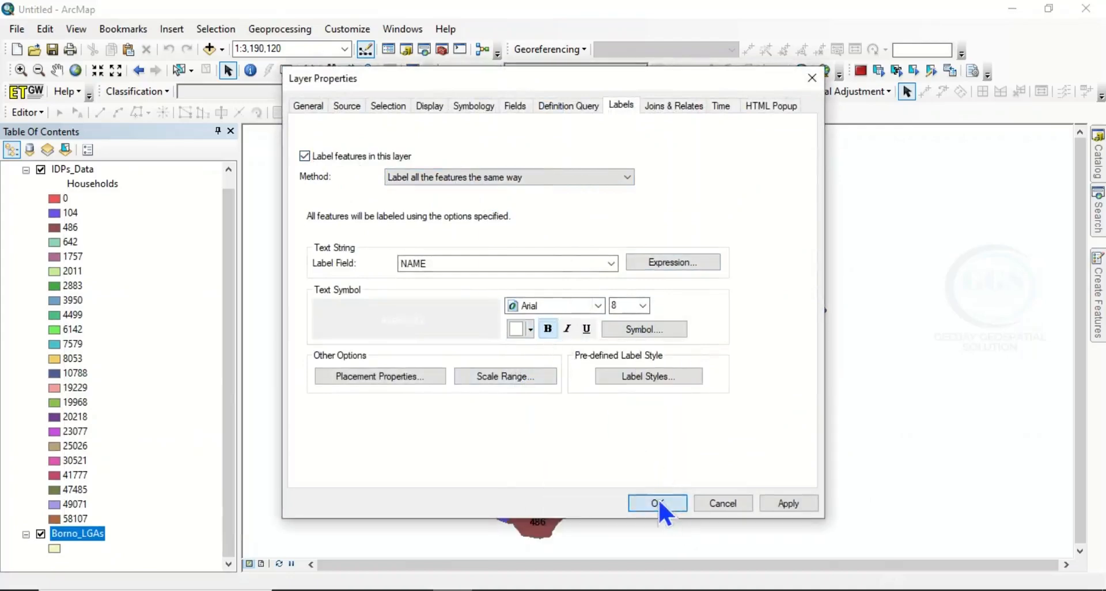
pyautogui.click(660, 500)
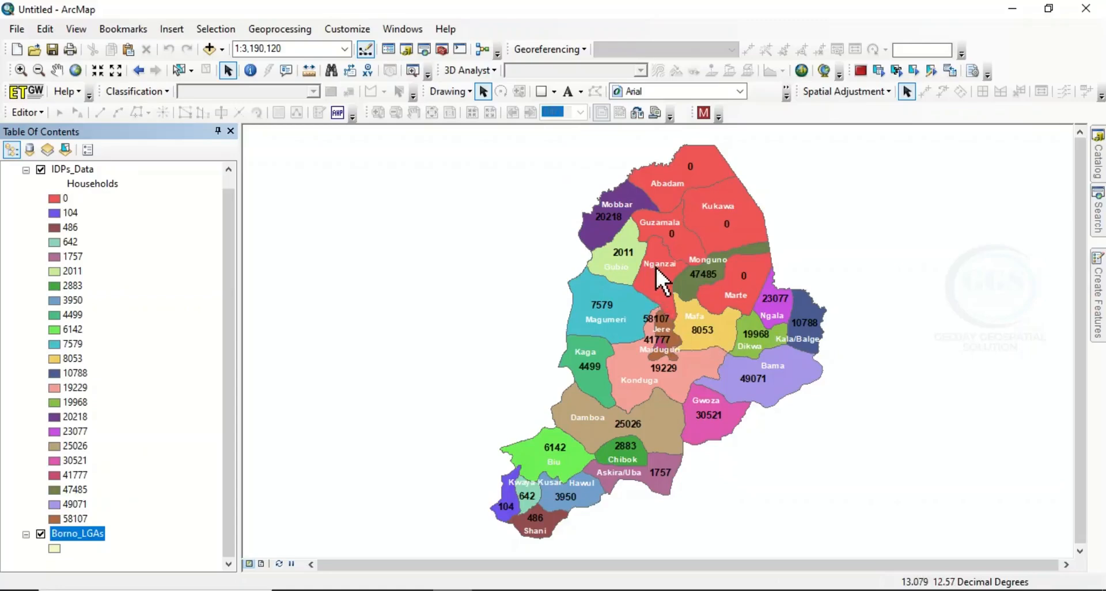
# Change the label field of the IDPs_Data layer to Total_Fema.
pyautogui.scroll(5, 656, 265)
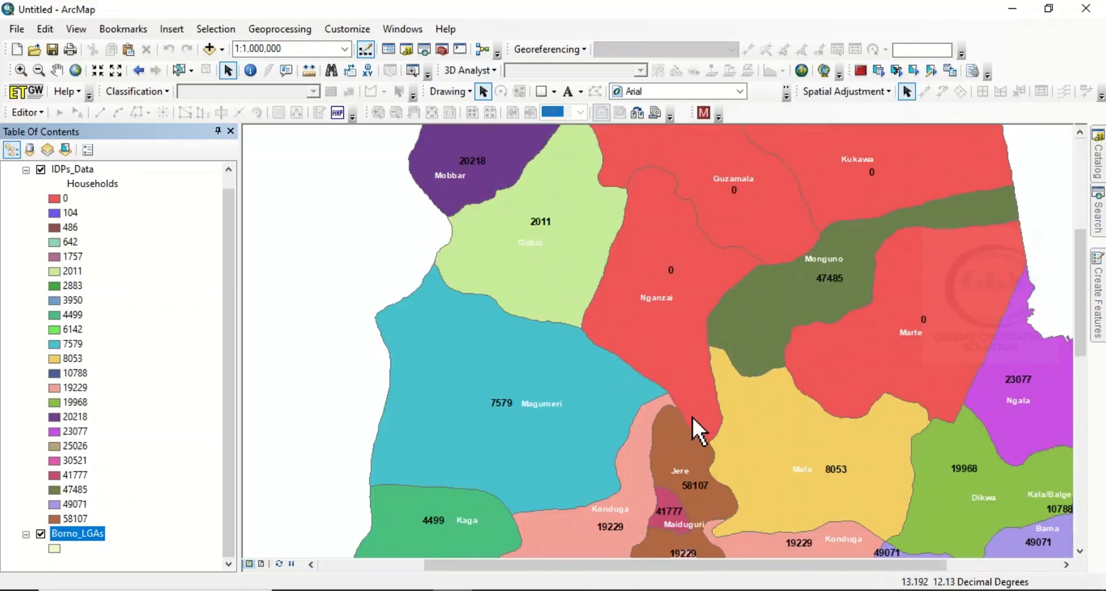
pyautogui.click(56, 70)
pyautogui.moveTo(654, 358); pyautogui.dragTo(592, 200)
pyautogui.moveTo(645, 463); pyautogui.dragTo(693, 329)
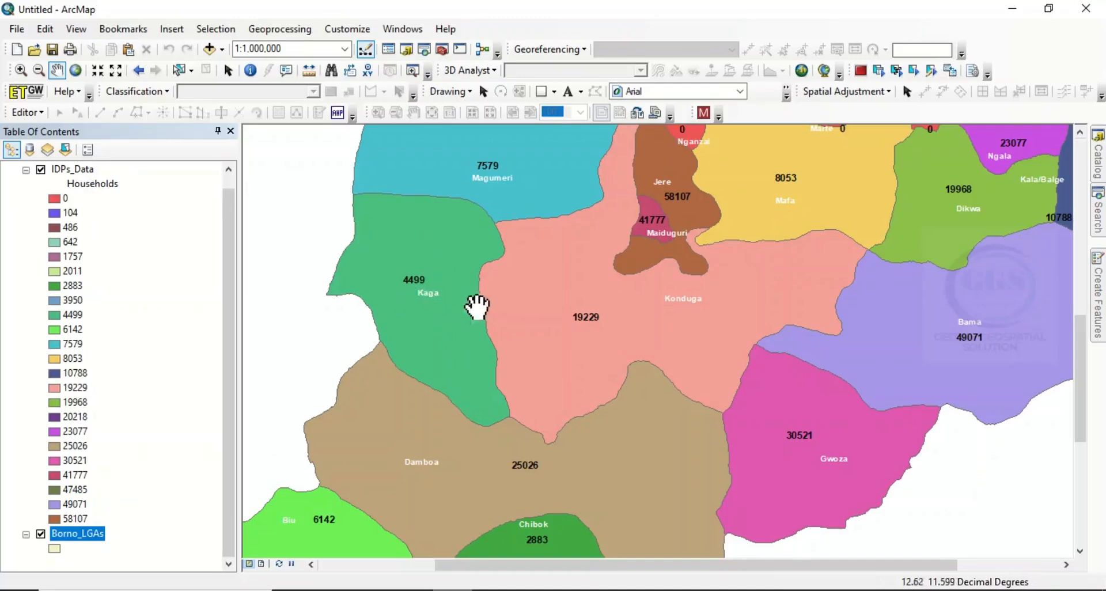
pyautogui.rightClick(81, 172)
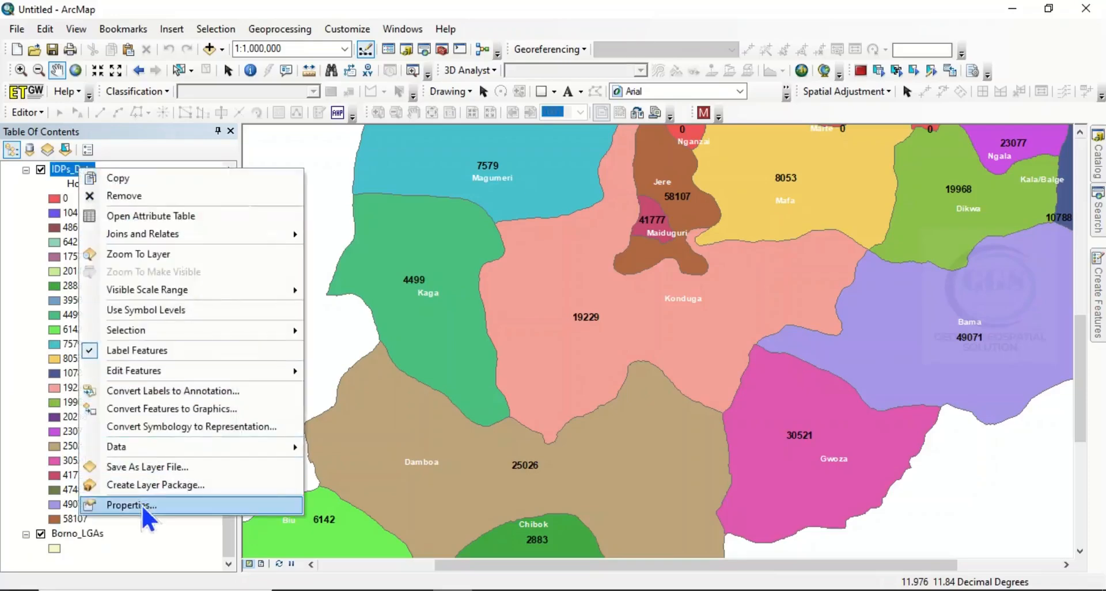
pyautogui.click(145, 507)
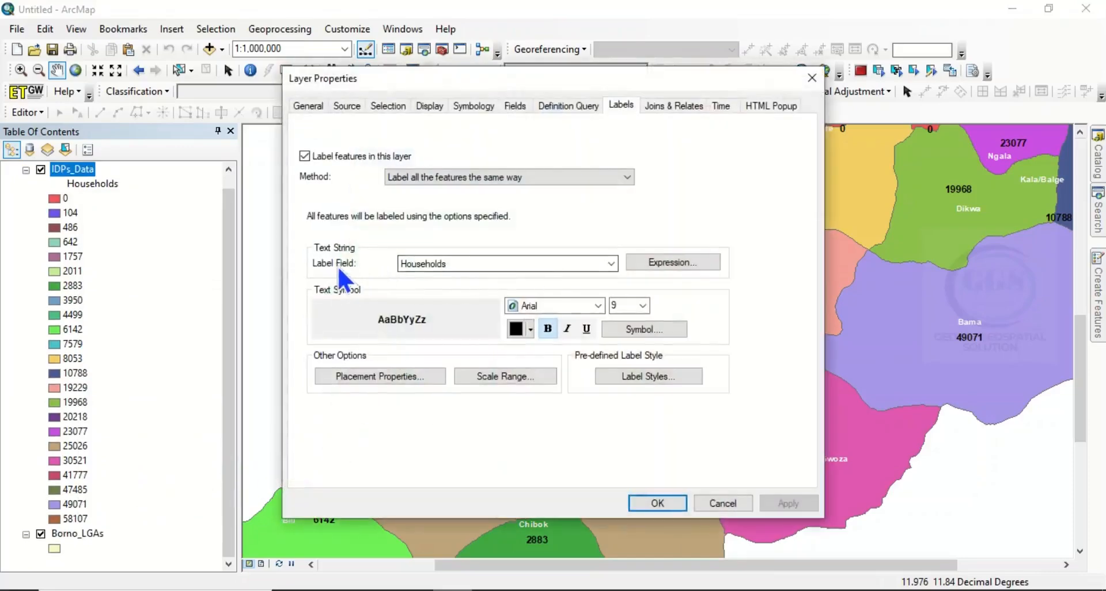
pyautogui.click(611, 264)
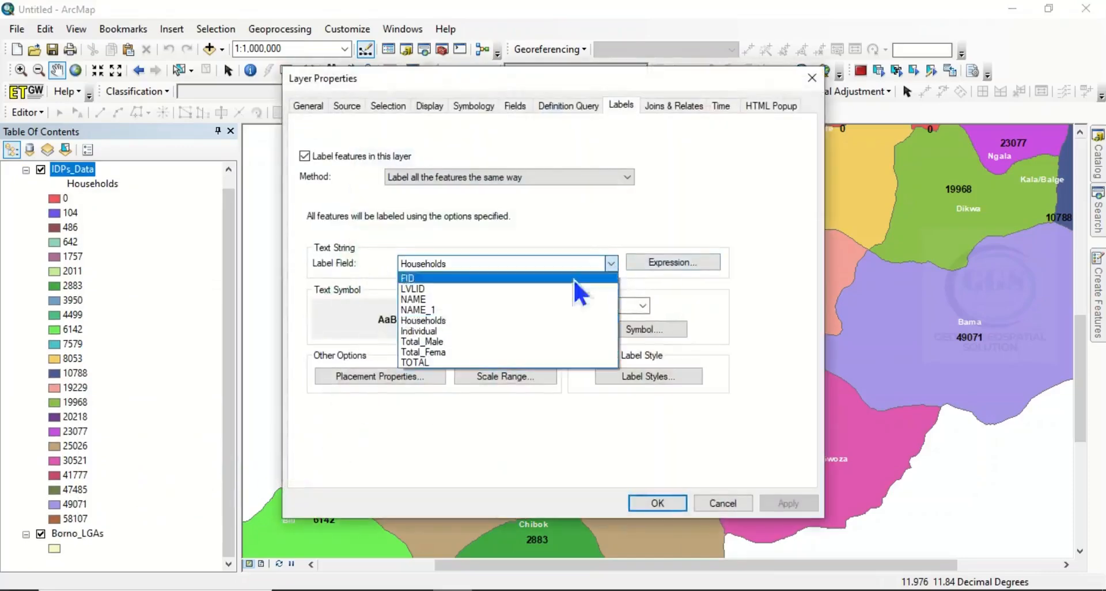
pyautogui.click(437, 352)
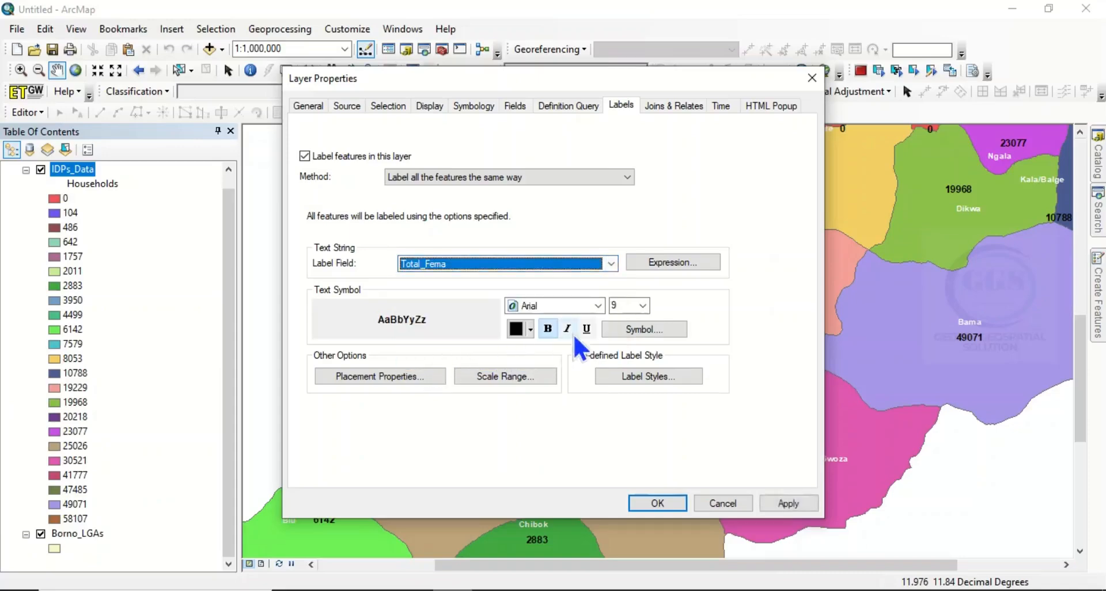
pyautogui.click(658, 503)
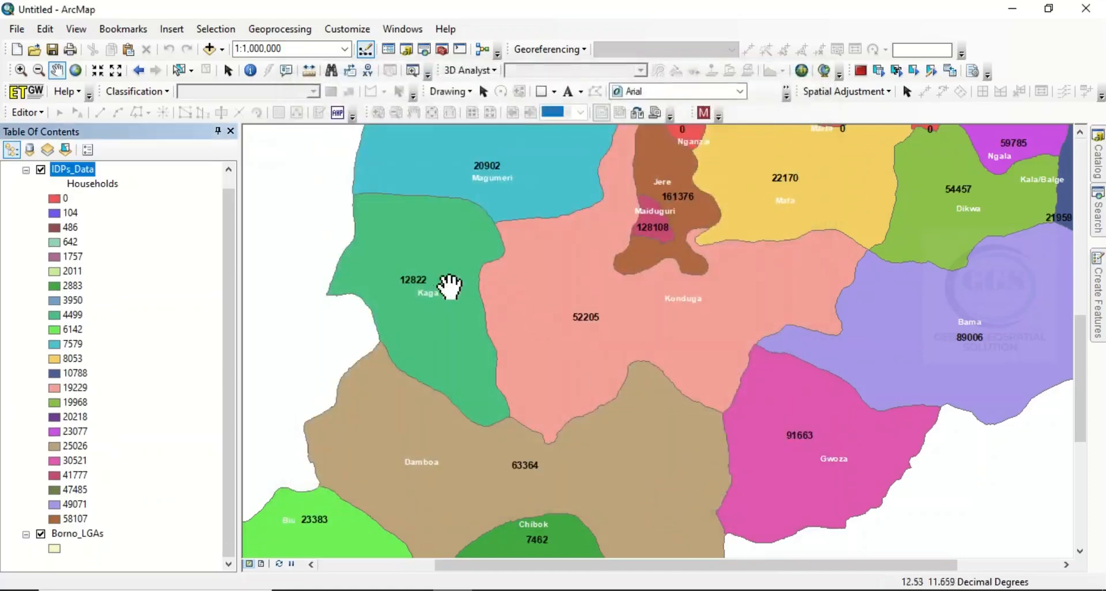
# Switch the symbology type of the IDPs_Data layer to Bar/Column charts.
pyautogui.moveTo(706, 372); pyautogui.dragTo(656, 304)
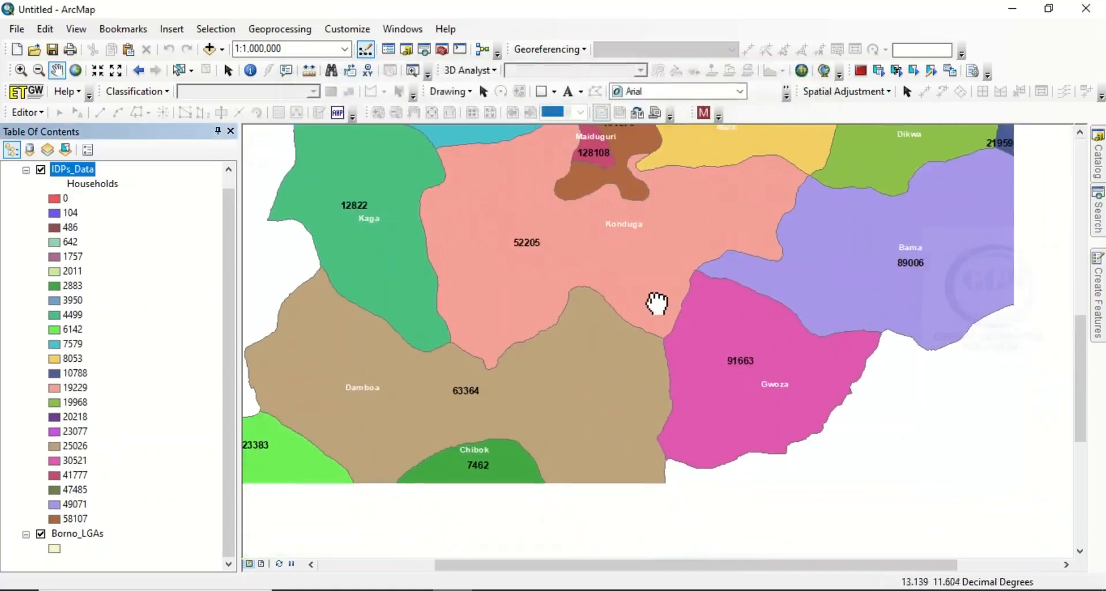
pyautogui.moveTo(702, 217); pyautogui.dragTo(726, 424)
pyautogui.moveTo(743, 249); pyautogui.dragTo(755, 364)
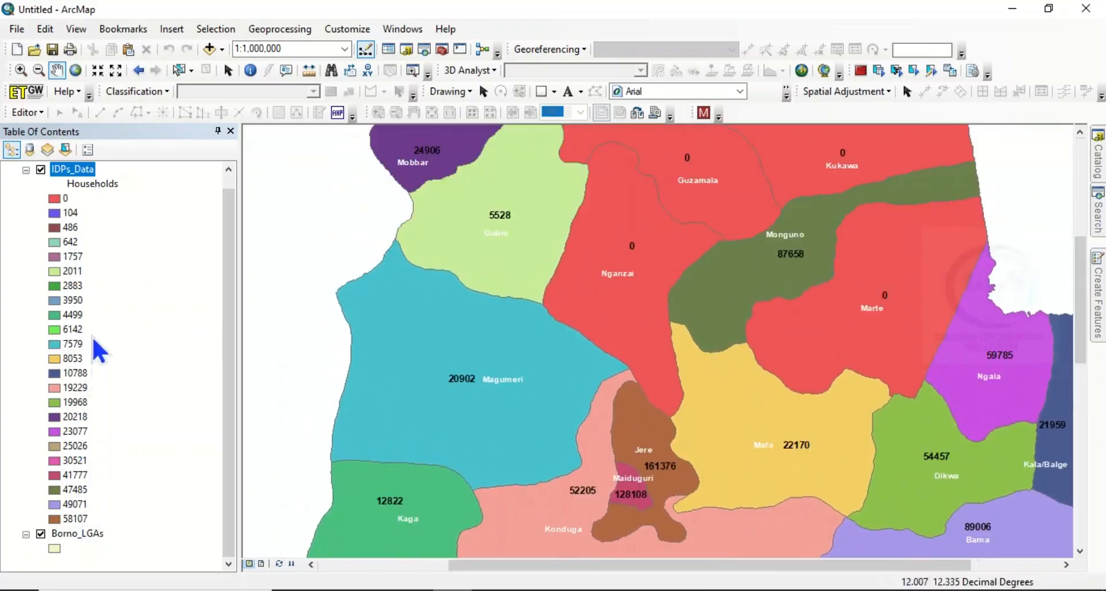
pyautogui.moveTo(656, 396); pyautogui.dragTo(617, 317)
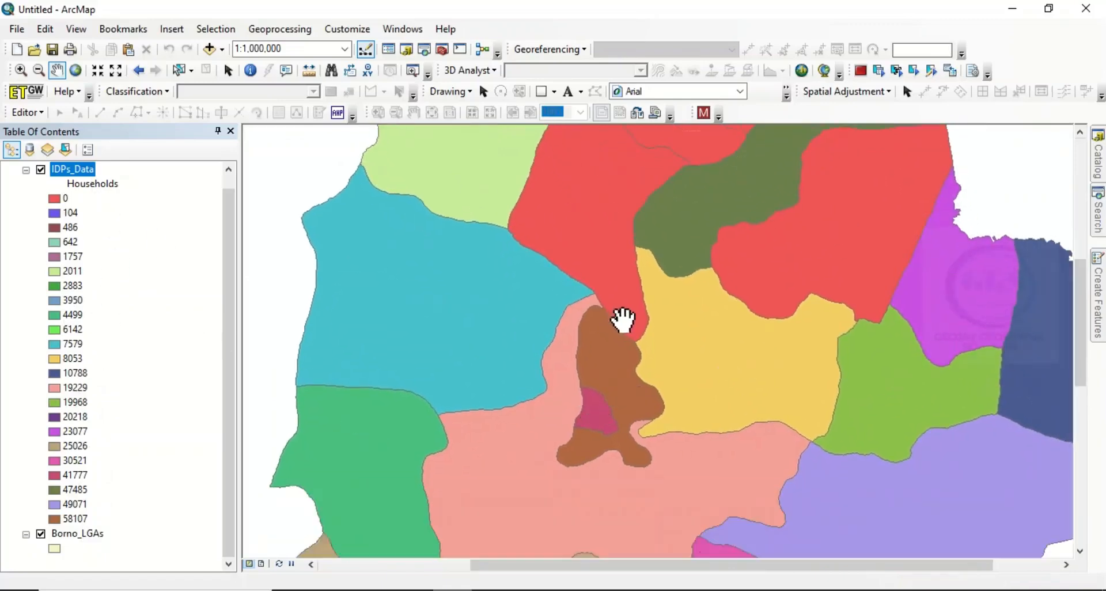
pyautogui.rightClick(80, 173)
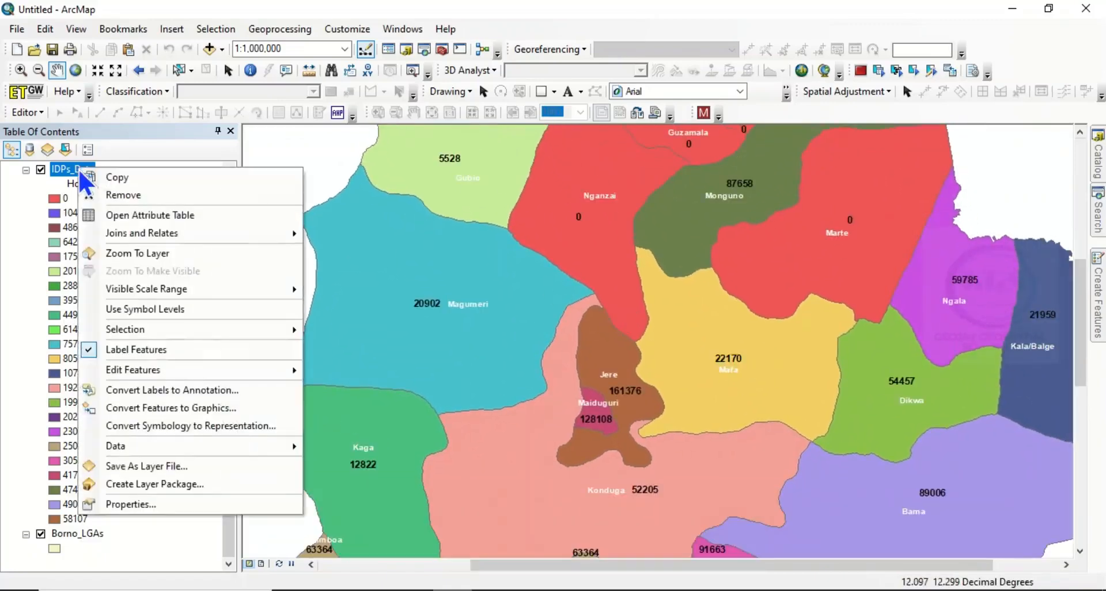
pyautogui.click(132, 504)
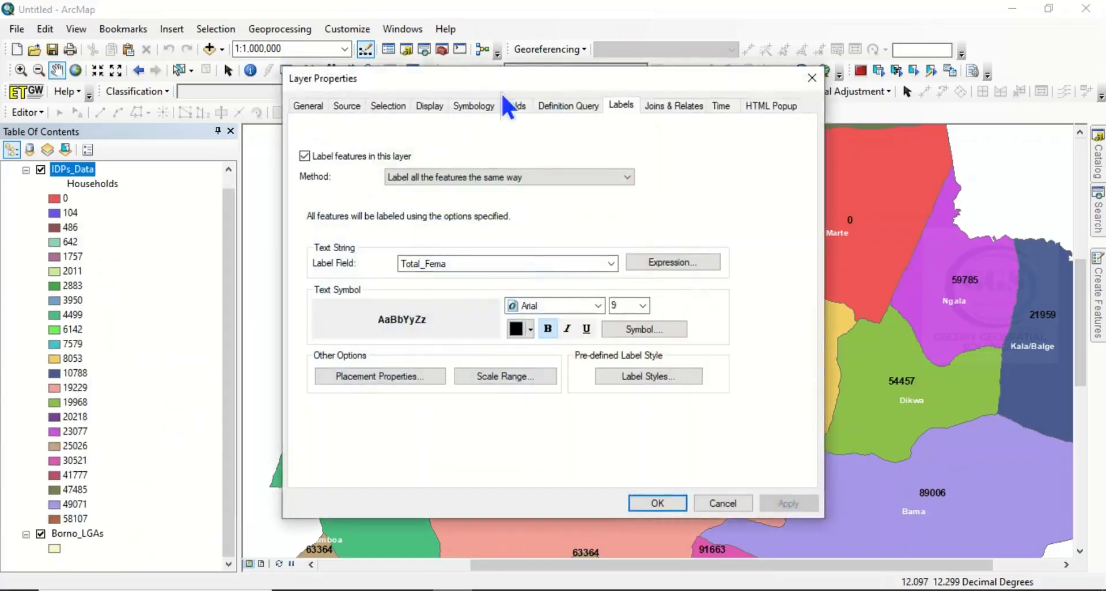
pyautogui.click(478, 104)
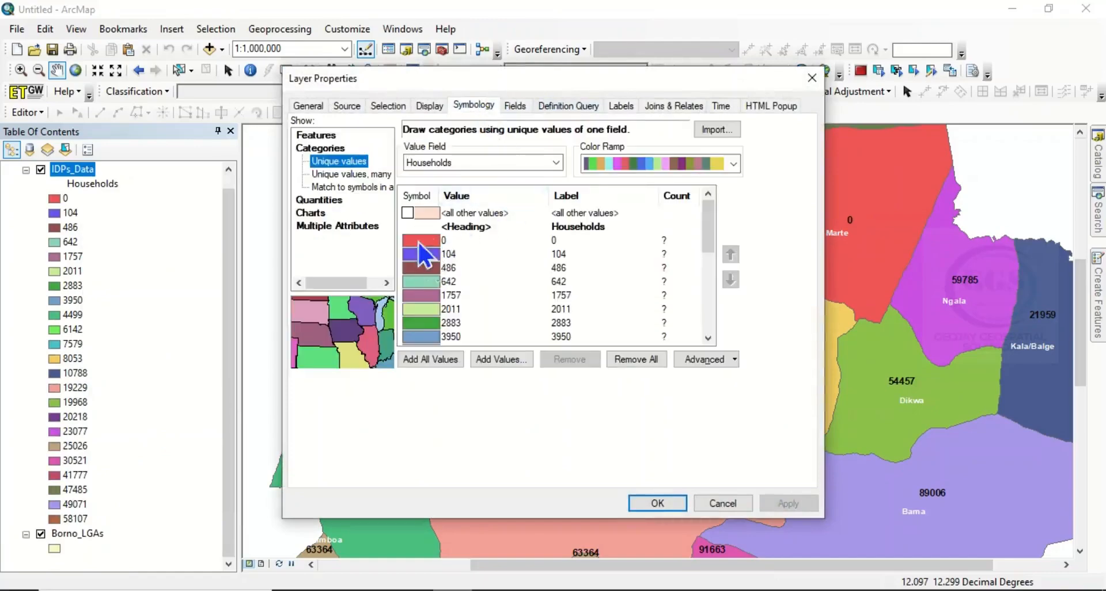
pyautogui.click(314, 214)
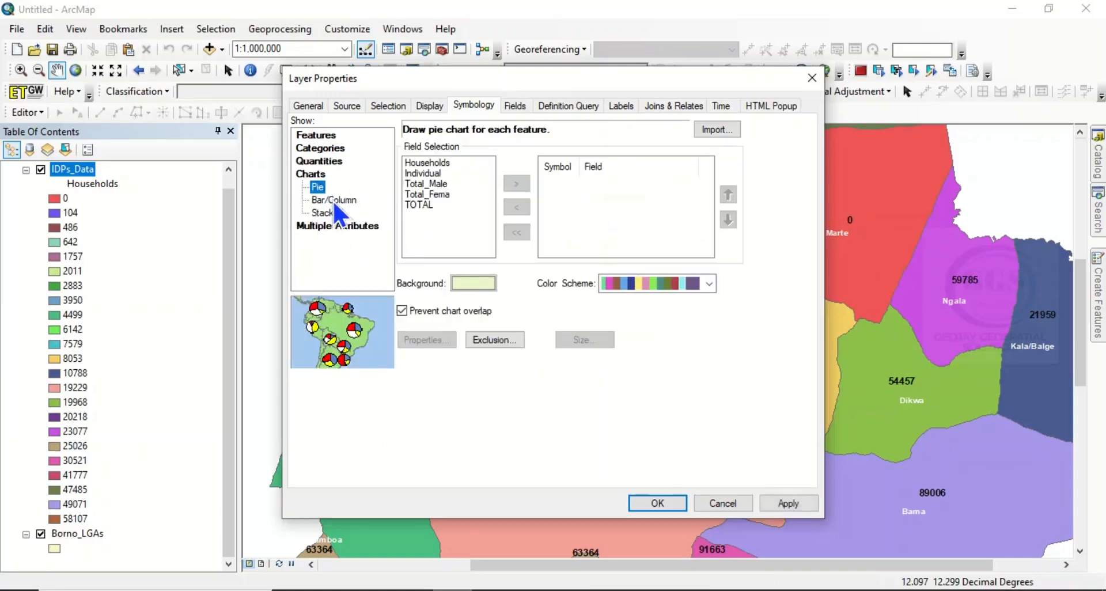
pyautogui.click(332, 202)
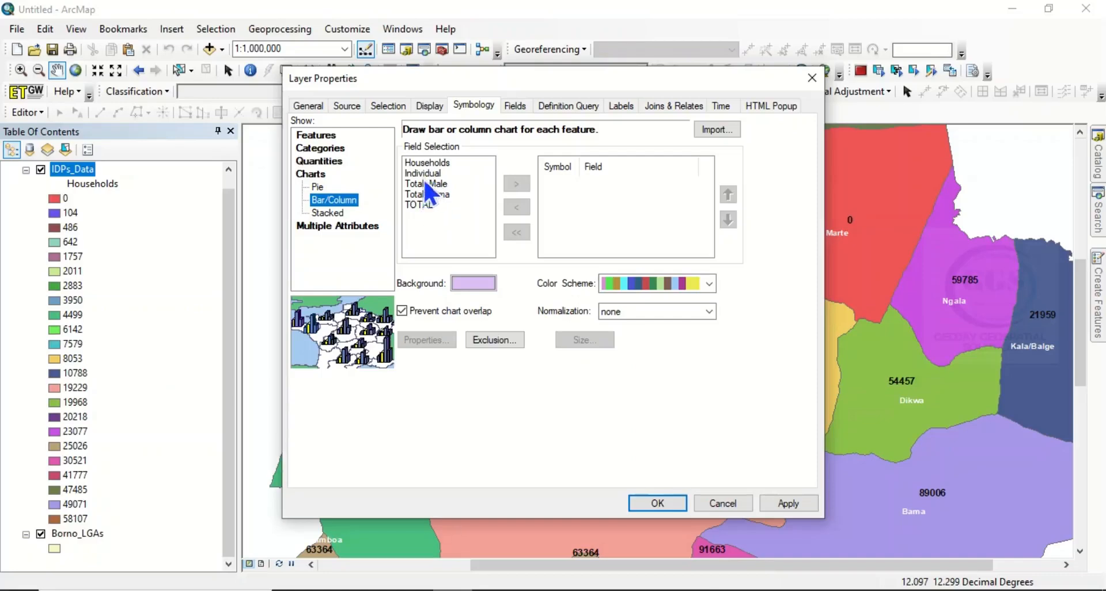
# Add TOTAL as the charted field and apply the bar chart symbology to the map.
pyautogui.click(420, 206)
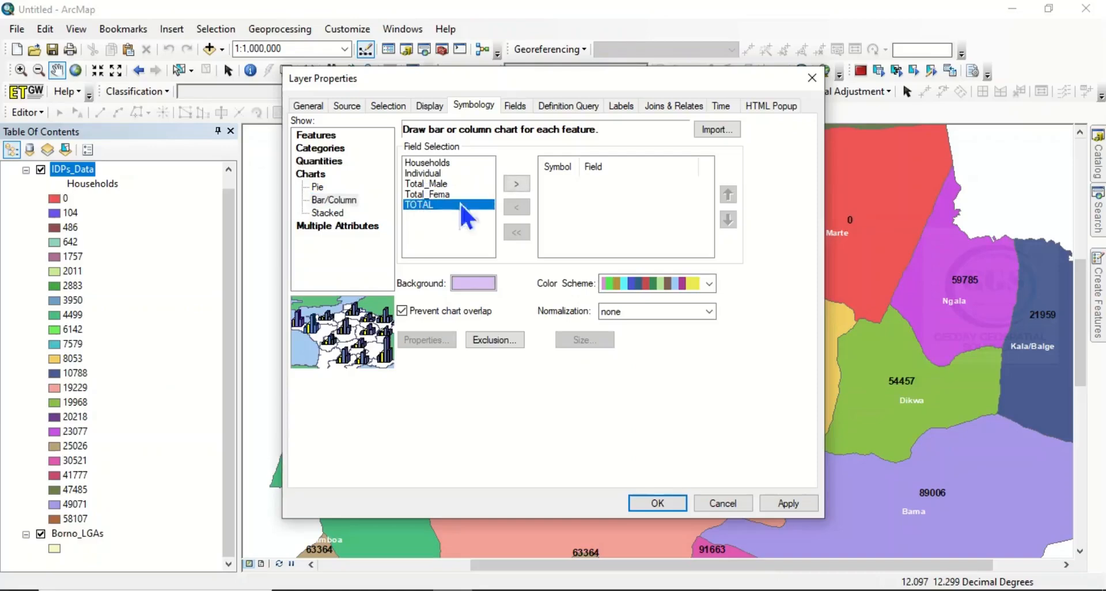
pyautogui.click(516, 184)
pyautogui.scroll(-2, 637, 289)
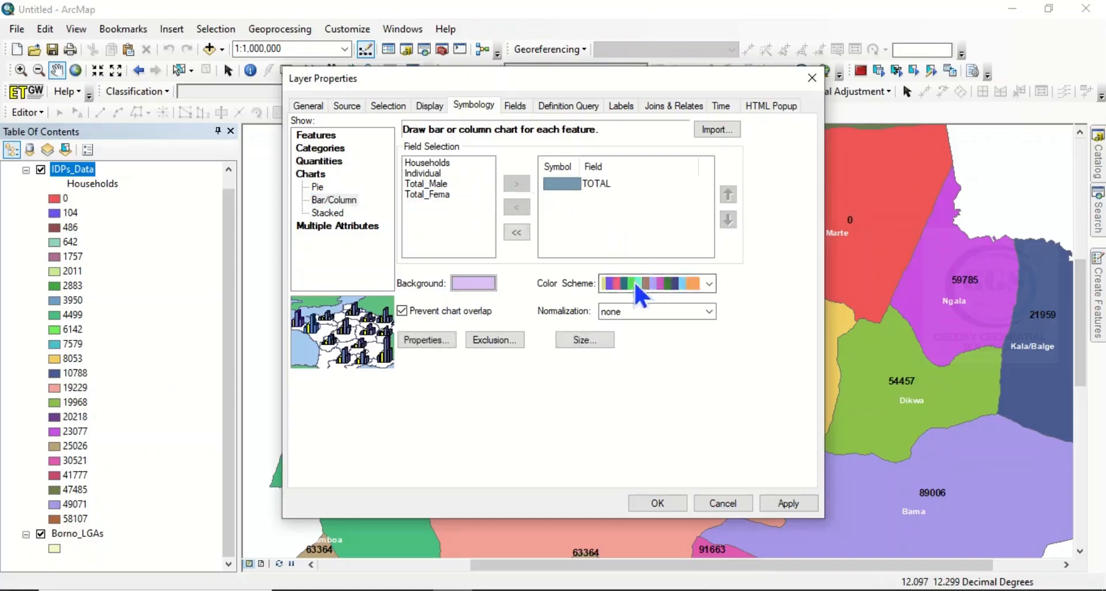
pyautogui.click(779, 506)
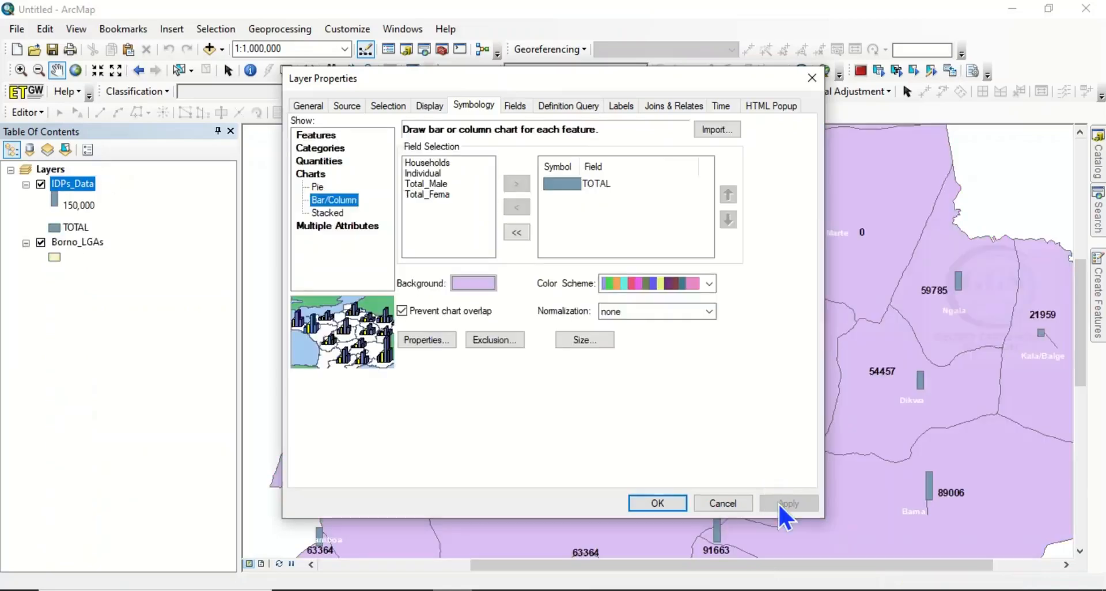
pyautogui.click(658, 503)
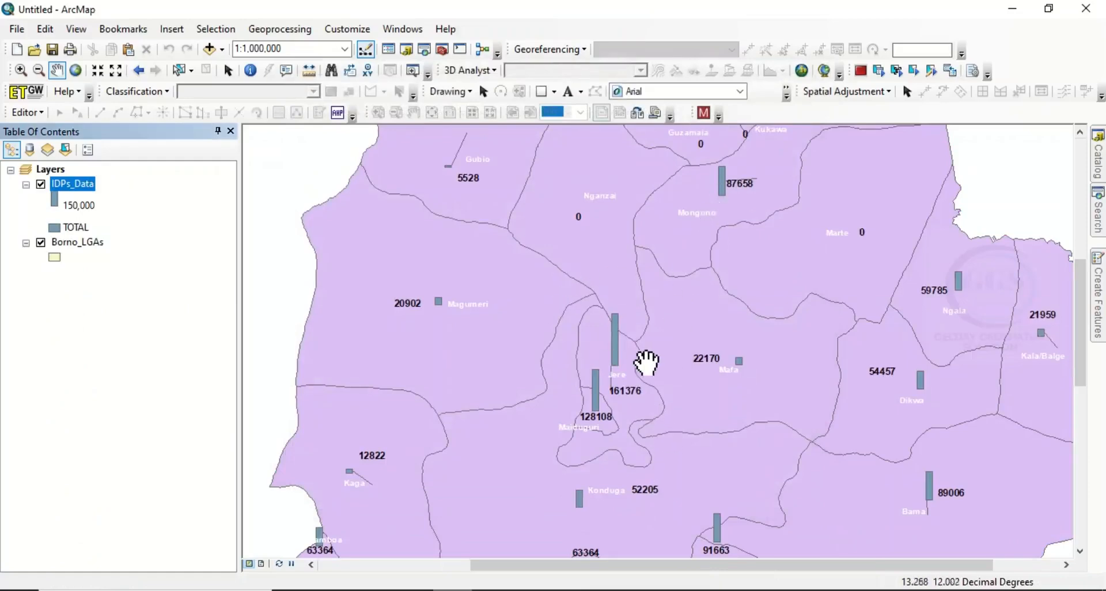
# Examine the TOTAL bar charts and labels across the Borno LGAs, from the whole state to the central areas.
pyautogui.scroll(4, 641, 363)
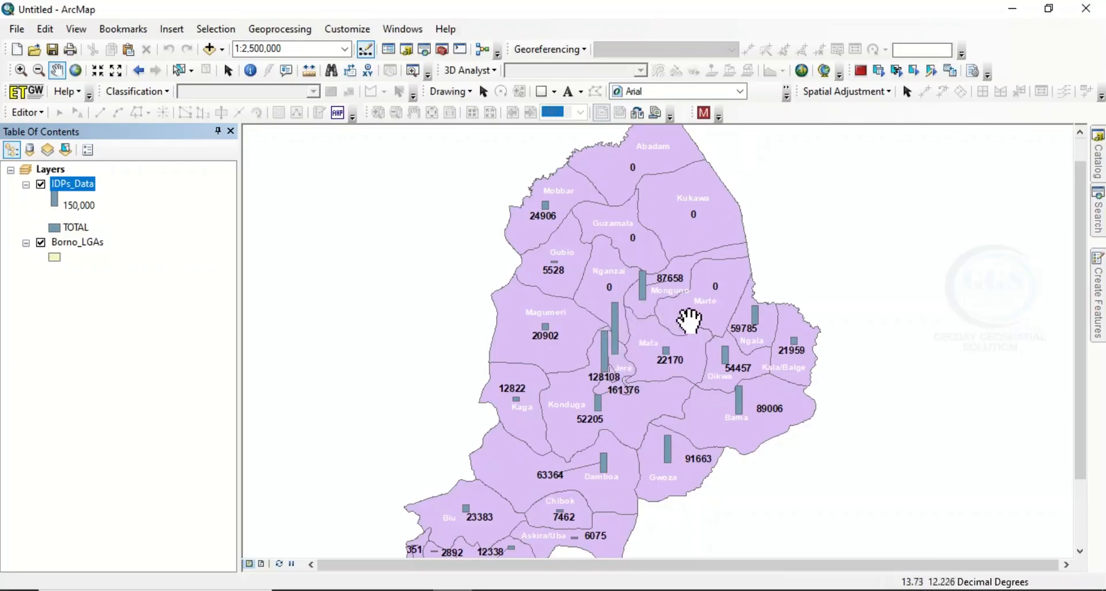
pyautogui.moveTo(655, 371); pyautogui.dragTo(668, 343)
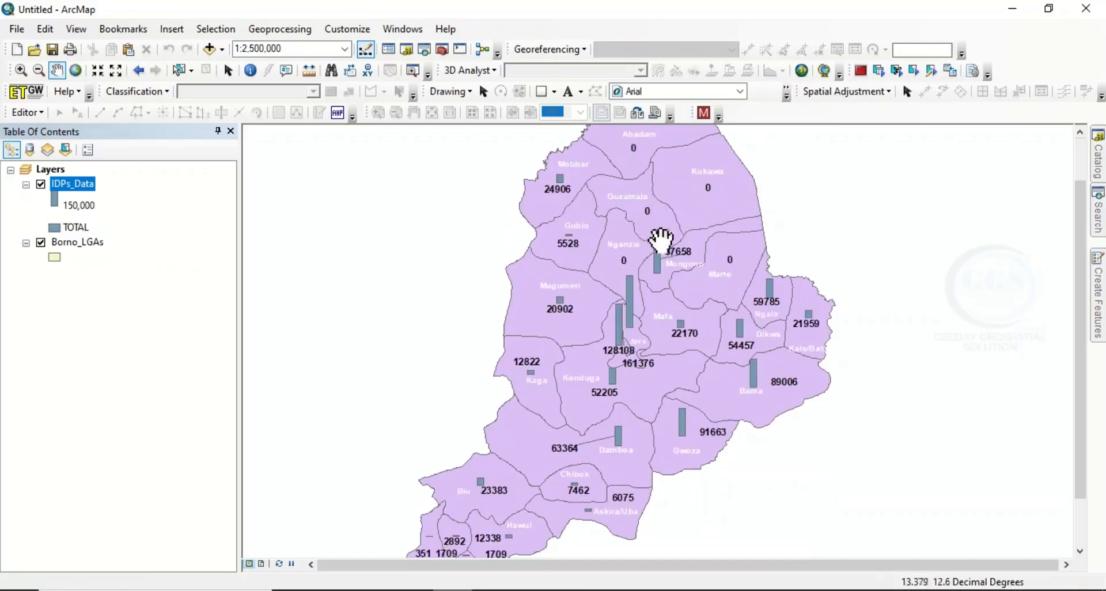
pyautogui.moveTo(637, 369); pyautogui.dragTo(644, 303)
pyautogui.scroll(3, 679, 344)
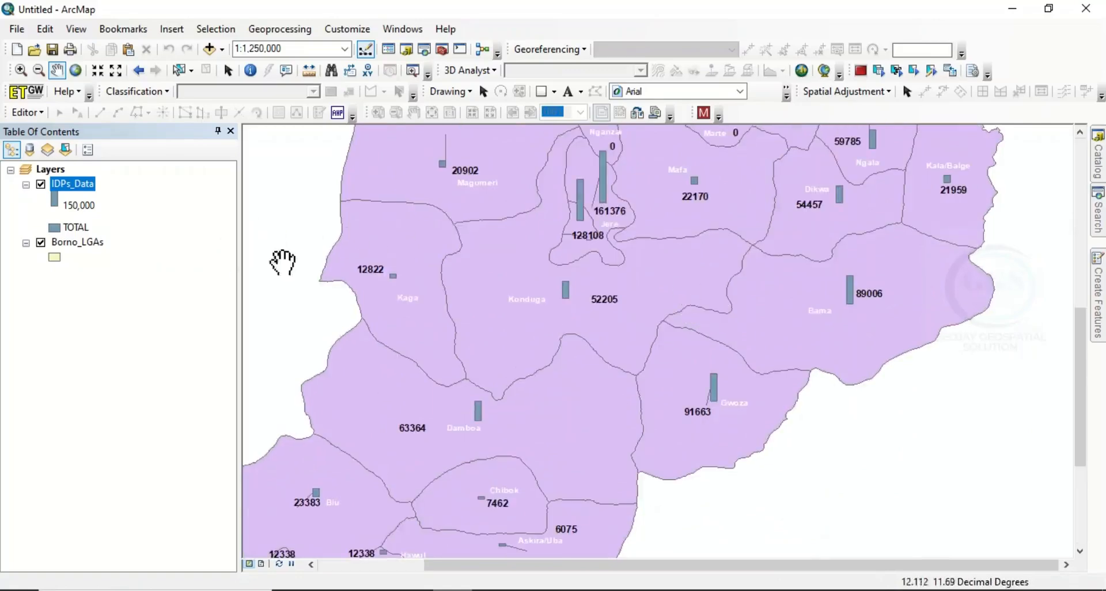
pyautogui.moveTo(581, 268); pyautogui.dragTo(600, 433)
pyautogui.moveTo(632, 296); pyautogui.dragTo(625, 382)
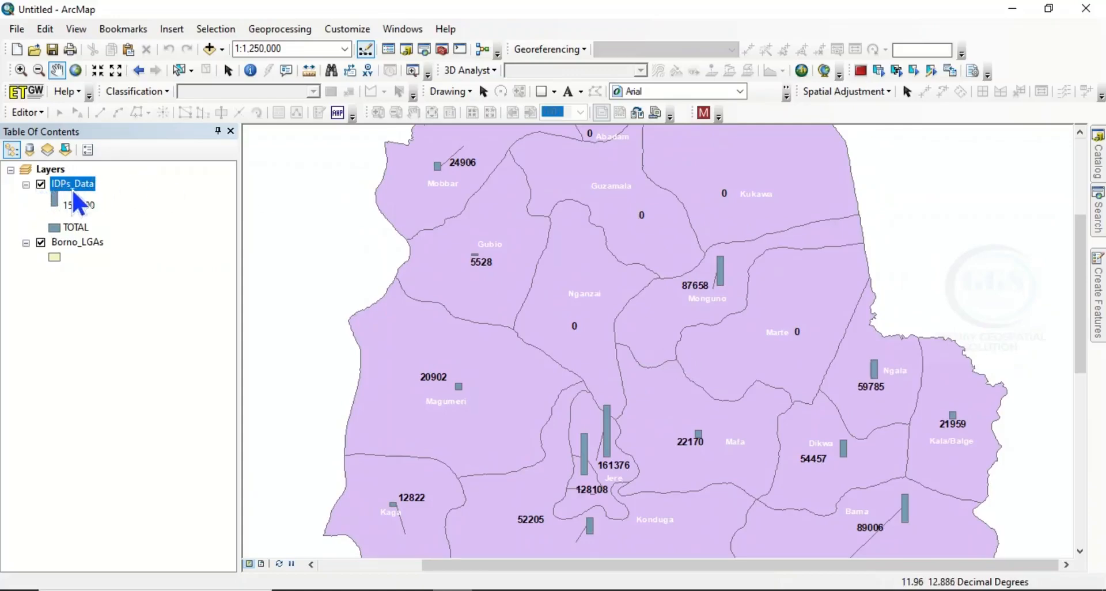
pyautogui.moveTo(569, 330); pyautogui.dragTo(557, 306)
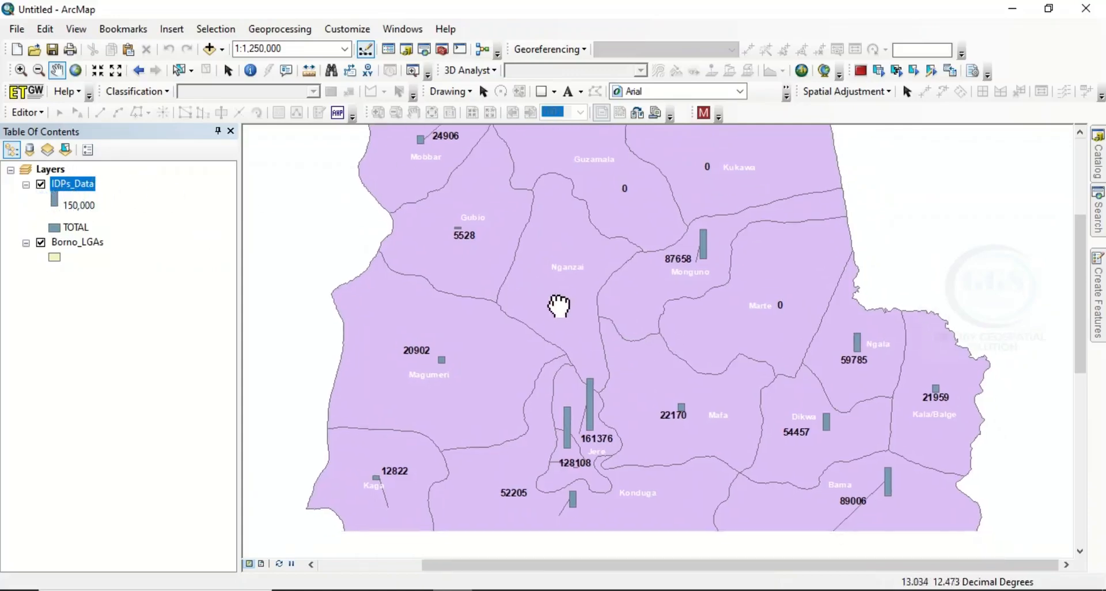
# Set the IDPs_Data symbology to unique value categories on the Total_Male field and add all values.
pyautogui.rightClick(65, 186)
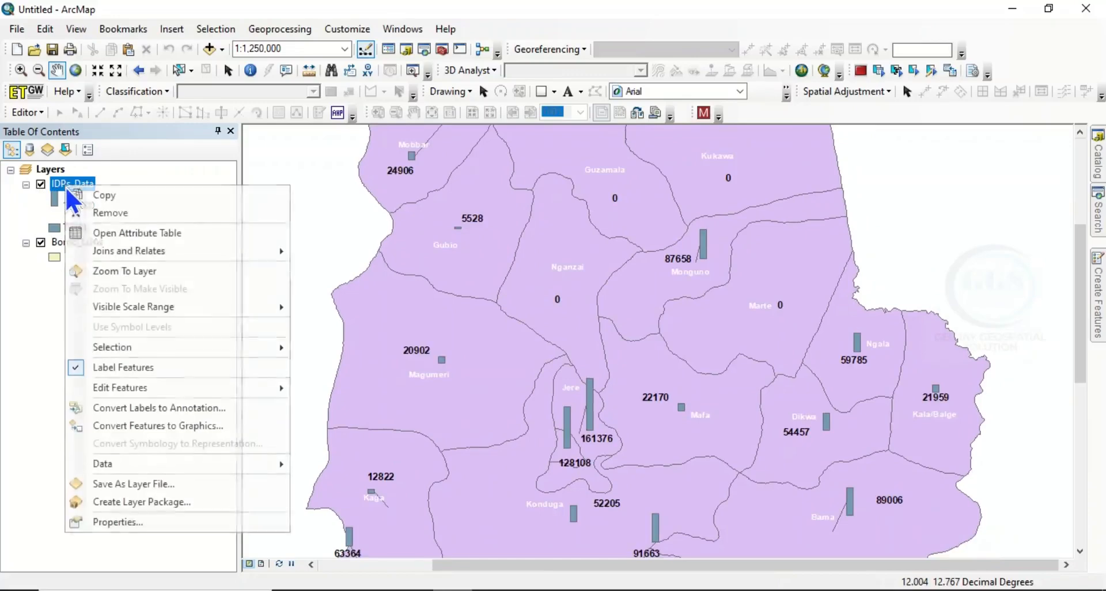
pyautogui.click(128, 525)
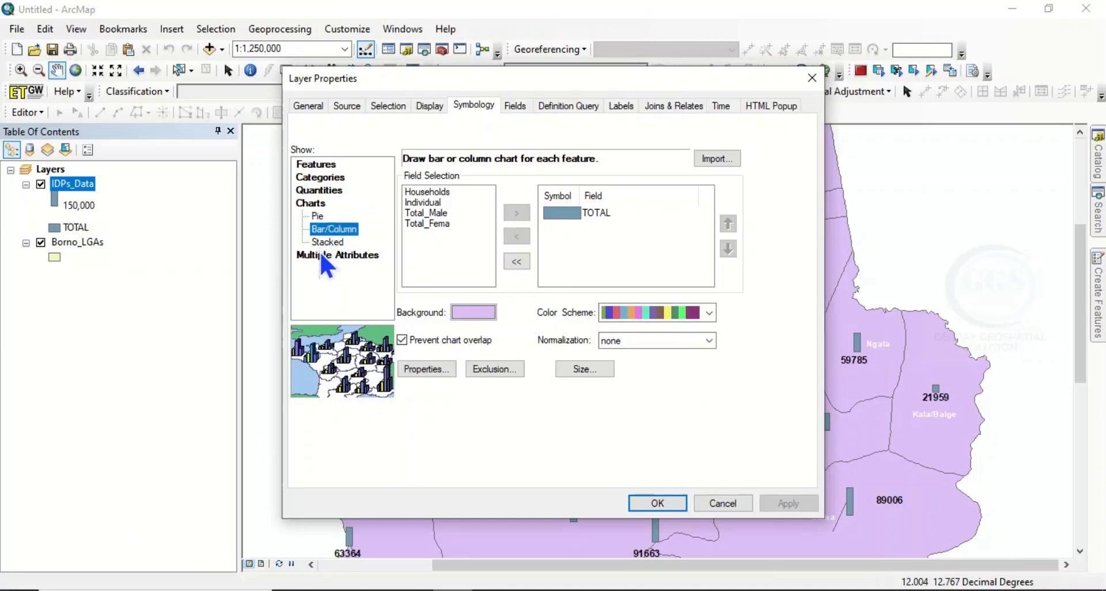
pyautogui.click(320, 178)
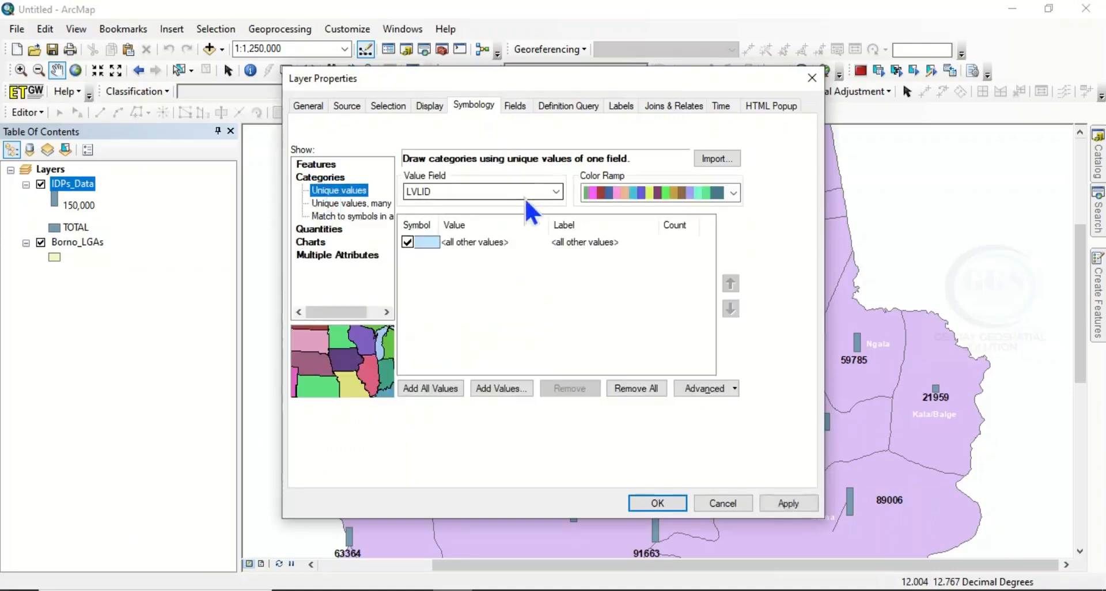
pyautogui.click(556, 191)
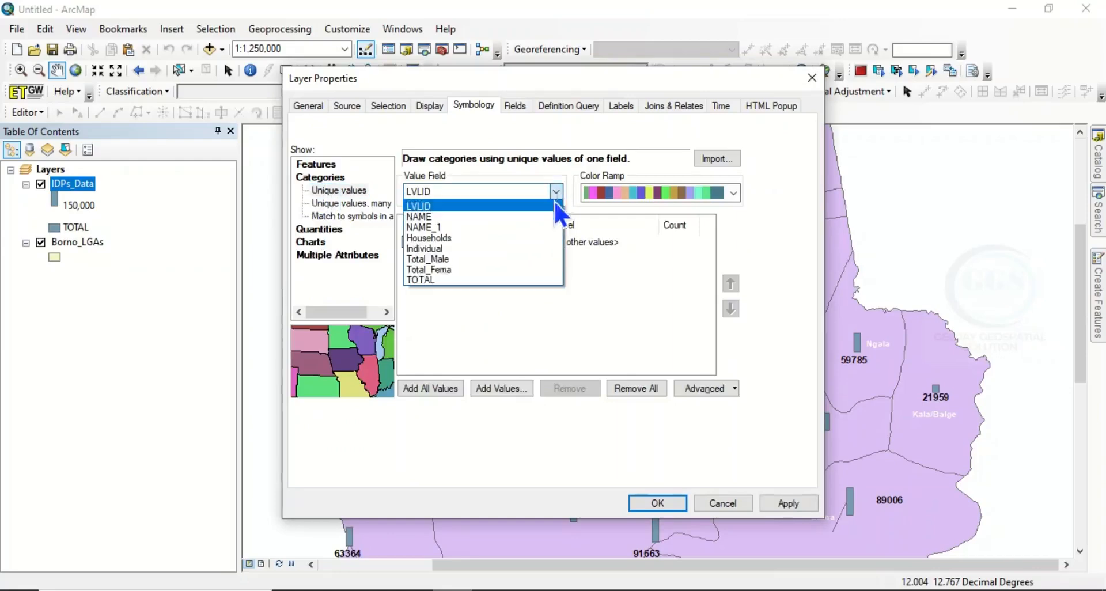
pyautogui.click(436, 260)
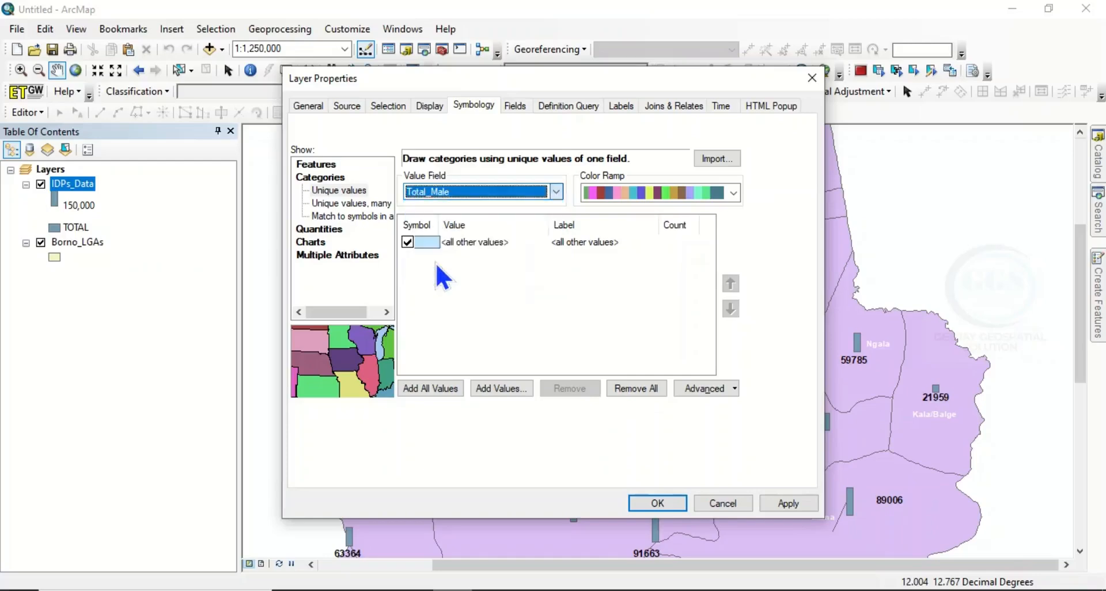
pyautogui.click(433, 391)
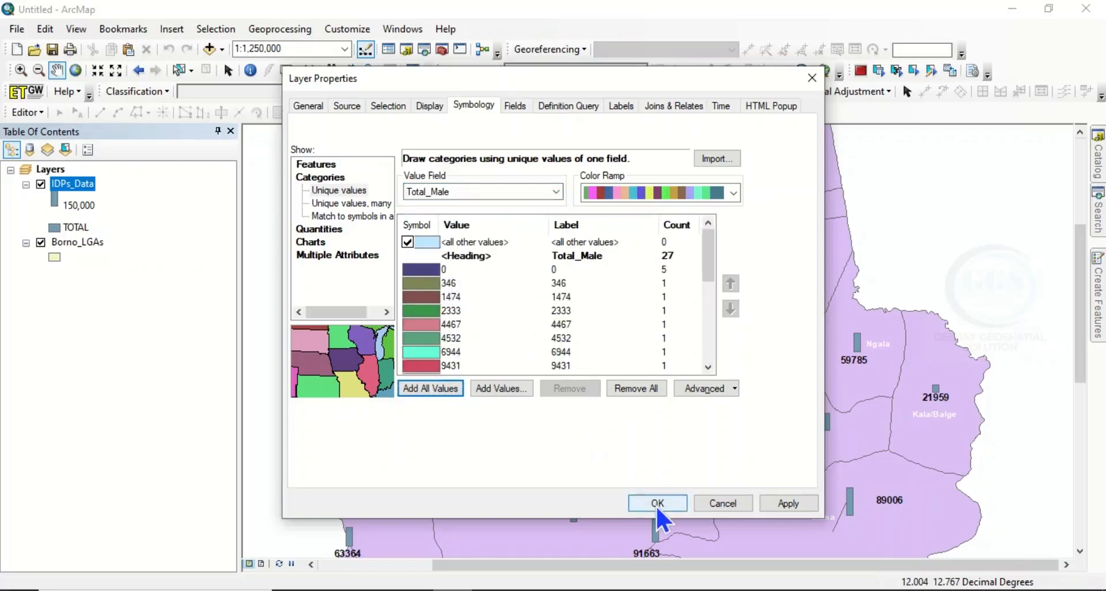
# Change the IDPs_Data label field to Total_Male and apply the layer properties to the map.
pyautogui.click(620, 105)
pyautogui.click(612, 235)
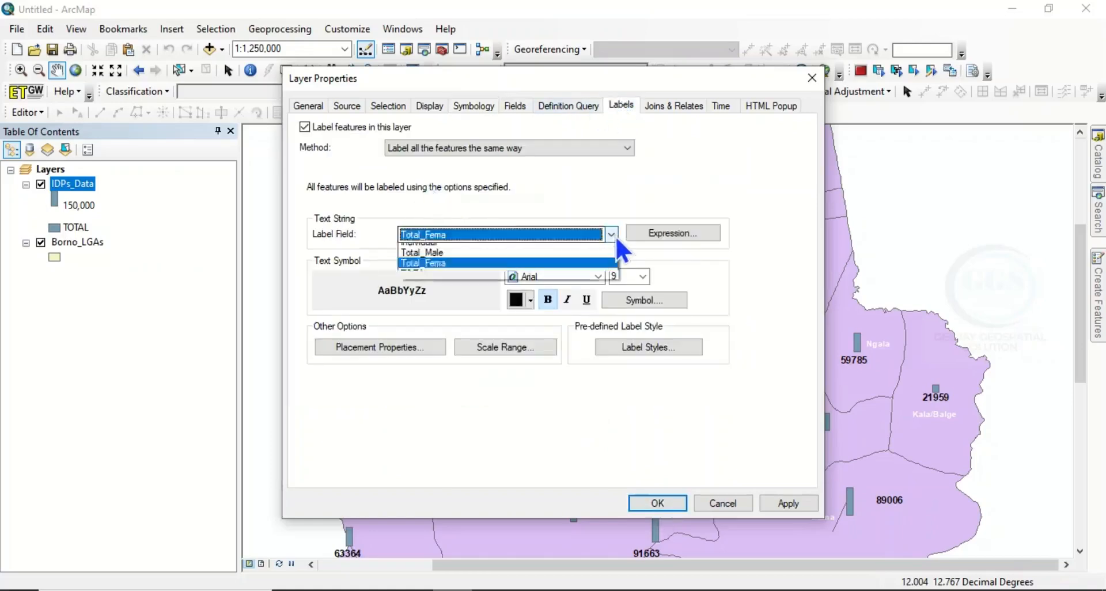
pyautogui.click(433, 318)
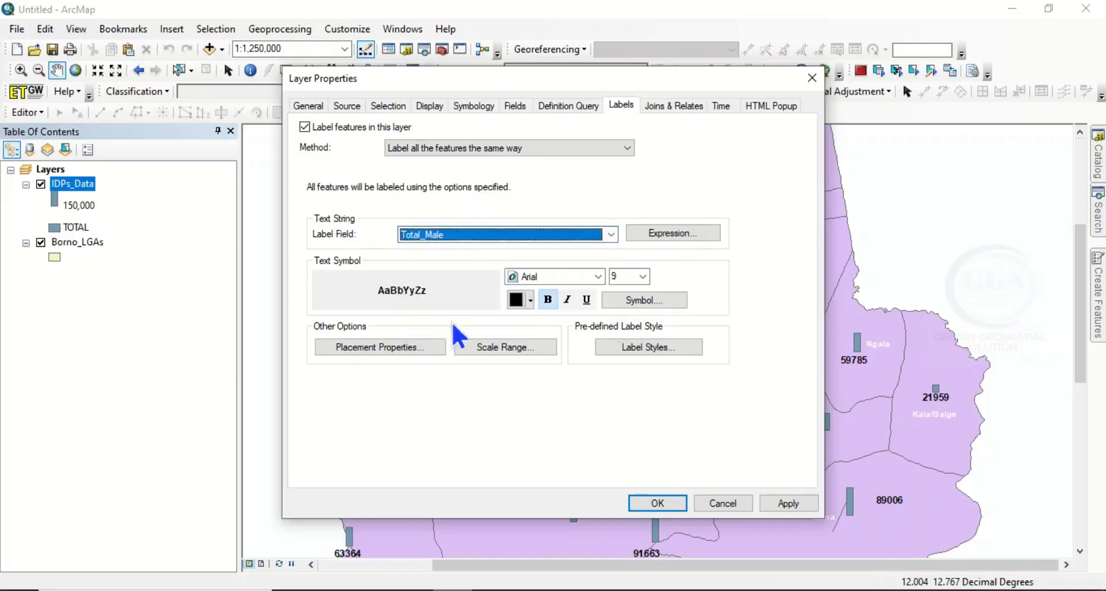
pyautogui.click(677, 507)
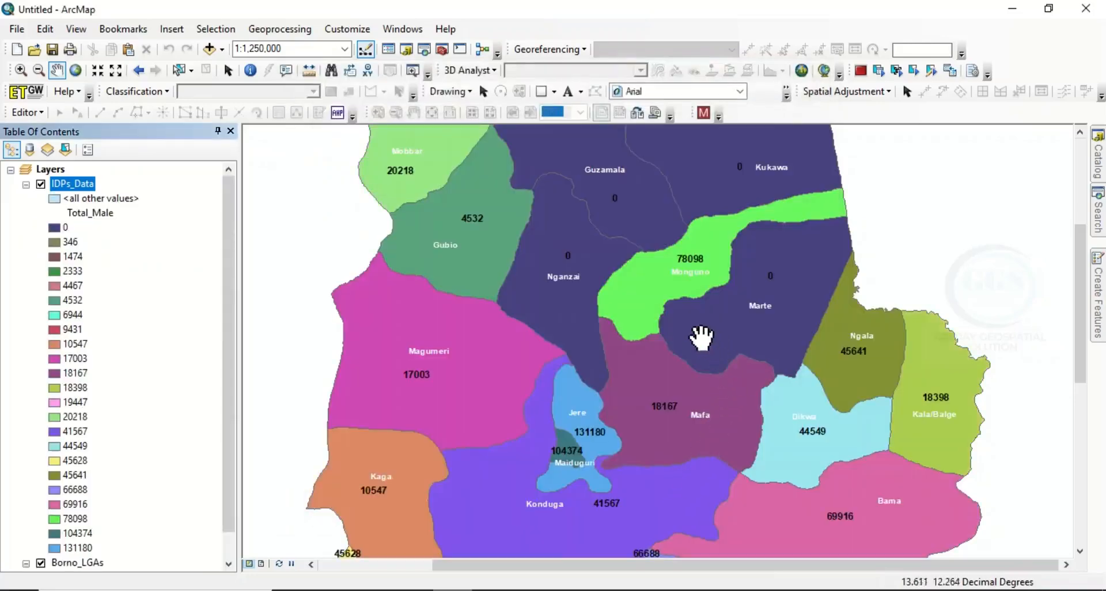
# Examine the Total_Male colours and labels of the LGAs around Maiduguri, Jere and Konduga.
pyautogui.moveTo(573, 334); pyautogui.dragTo(626, 291)
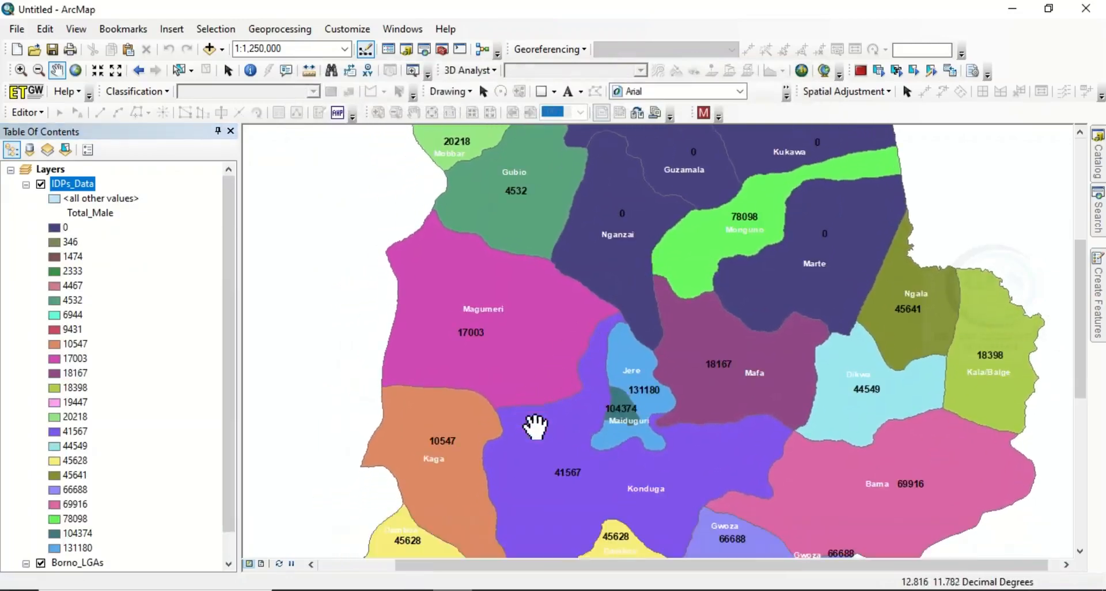
pyautogui.scroll(1, 675, 405)
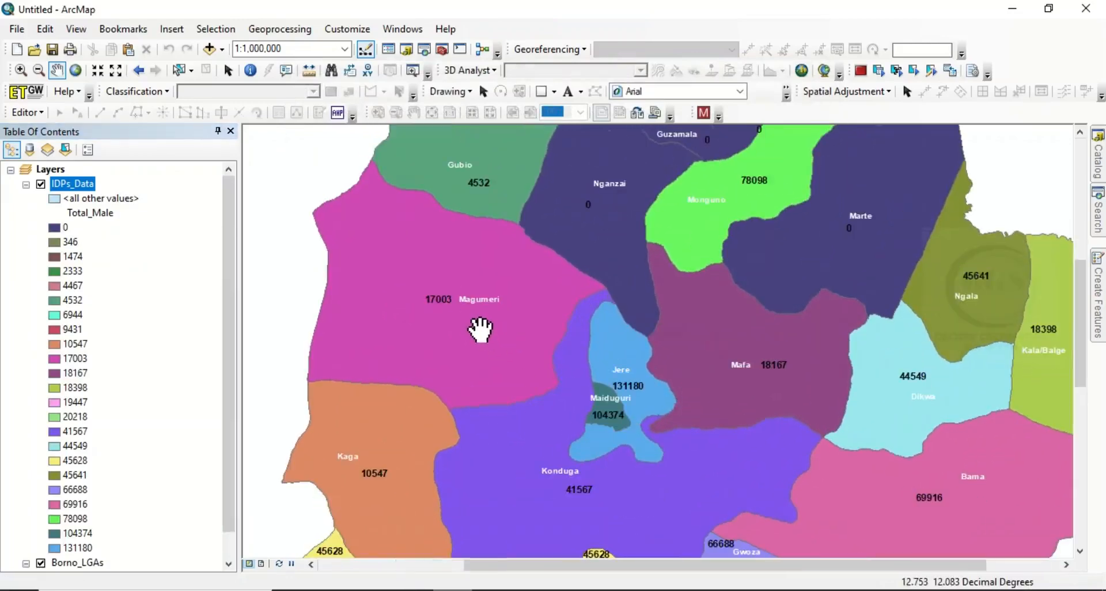
pyautogui.moveTo(546, 320); pyautogui.dragTo(507, 299)
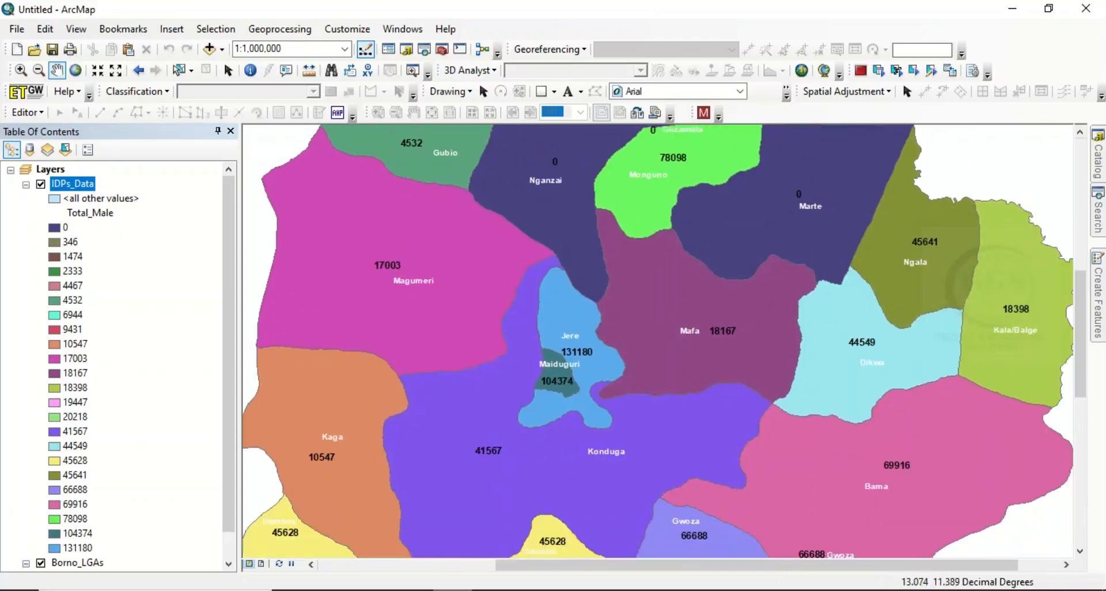
# Switch to Excel, review the age and gender columns of the DTM NIGERIA R46 MASTER LIST sheet, and switch to the PowerPoint presentation.
pyautogui.moveTo(571, 588)
pyautogui.click(519, 568)
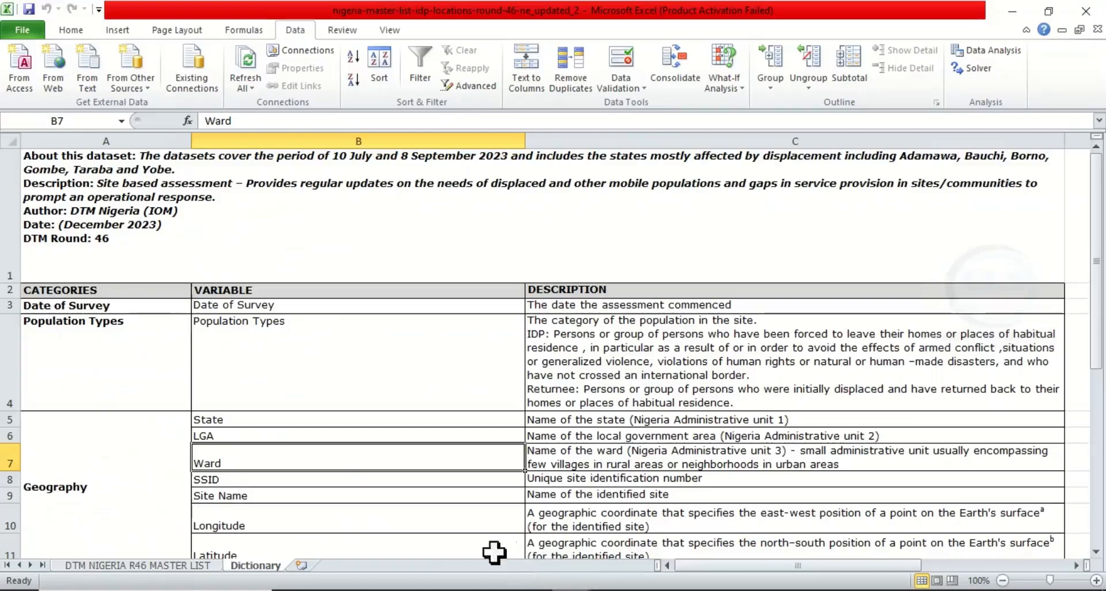
pyautogui.click(137, 567)
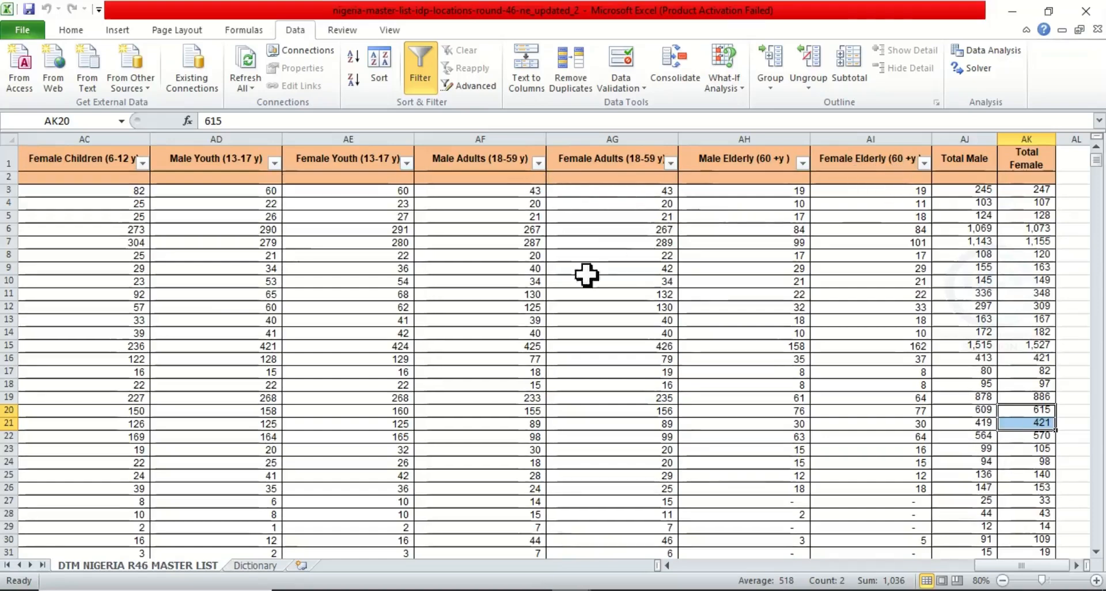
pyautogui.scroll(-4, 695, 339)
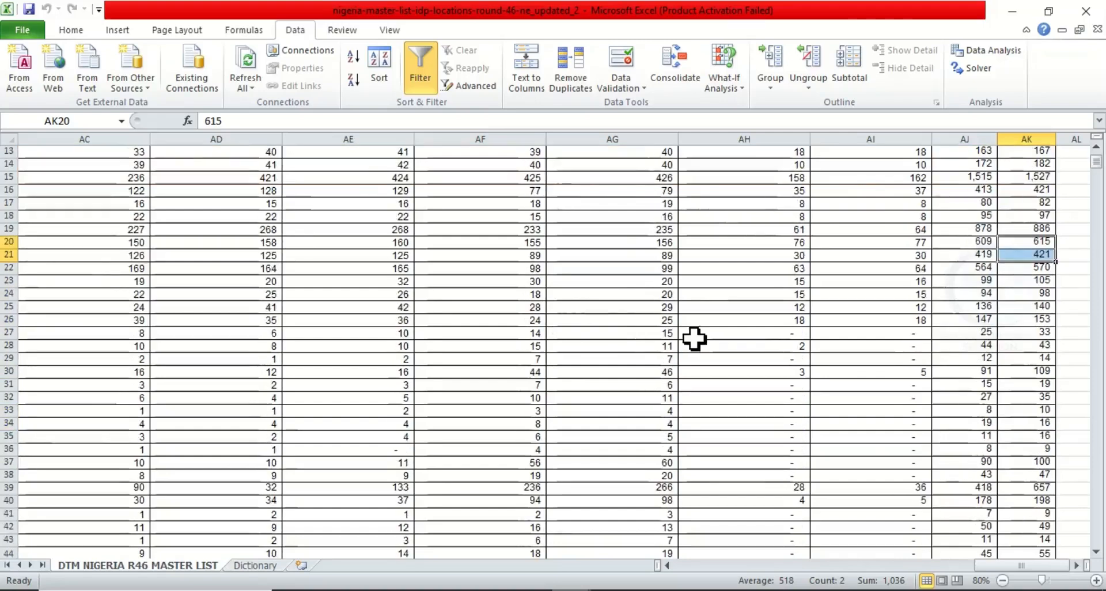
pyautogui.scroll(4, 694, 338)
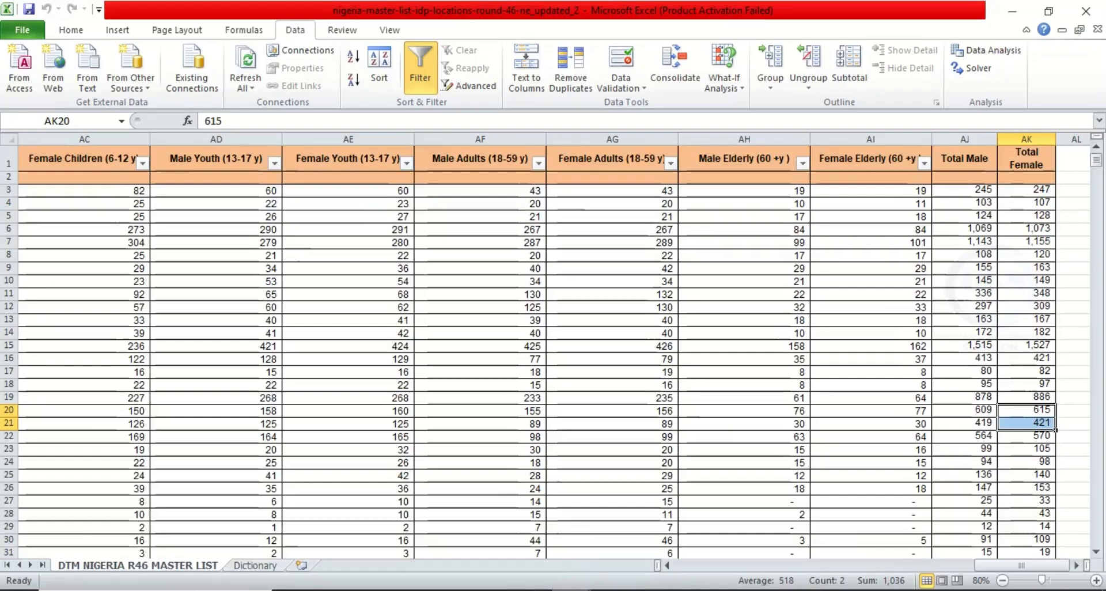
pyautogui.click(534, 590)
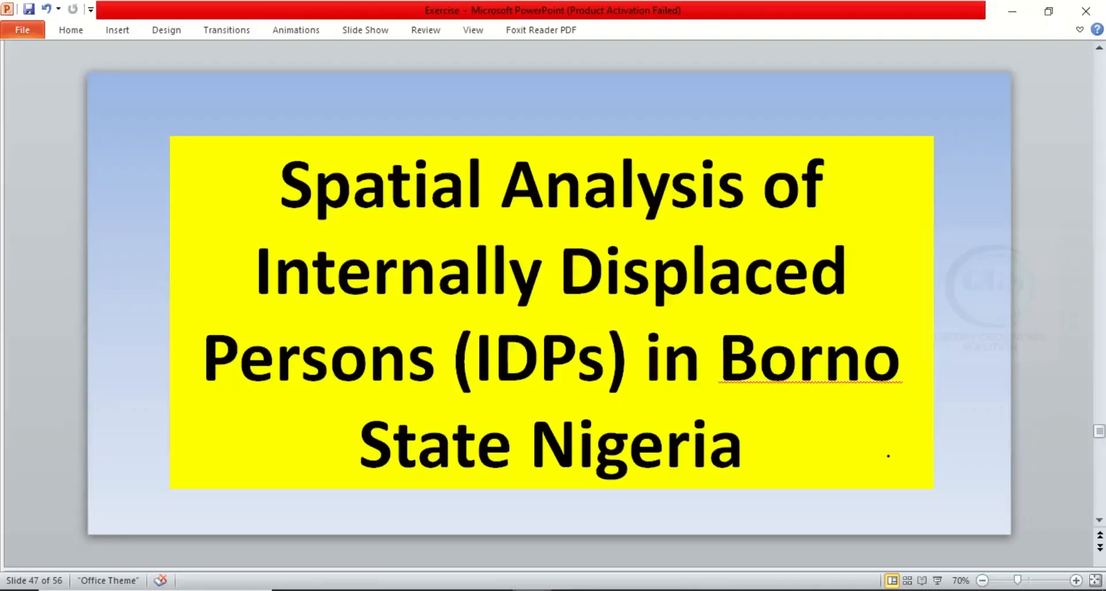